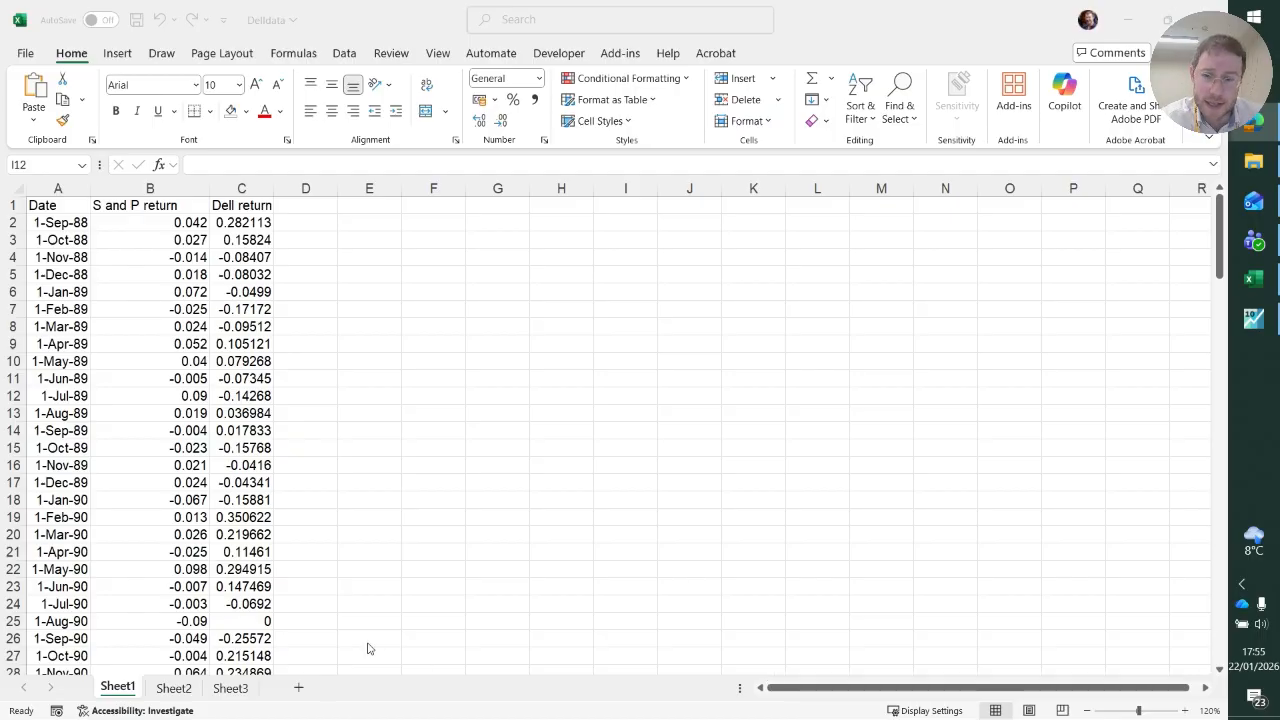
Check the EViews window, then return to the Excel workbook and review the column headers in row 1.
{"action": "left_click", "coordinate": [1260, 328]}
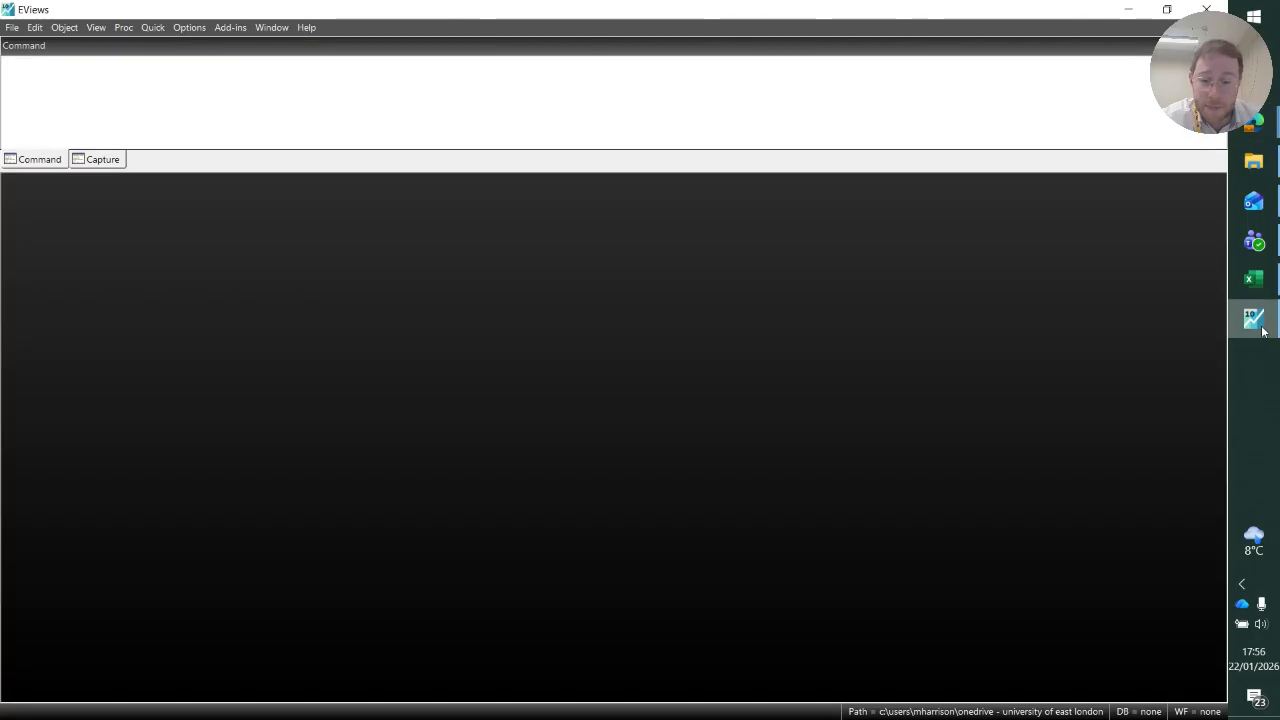
{"action": "left_click", "coordinate": [1262, 330]}
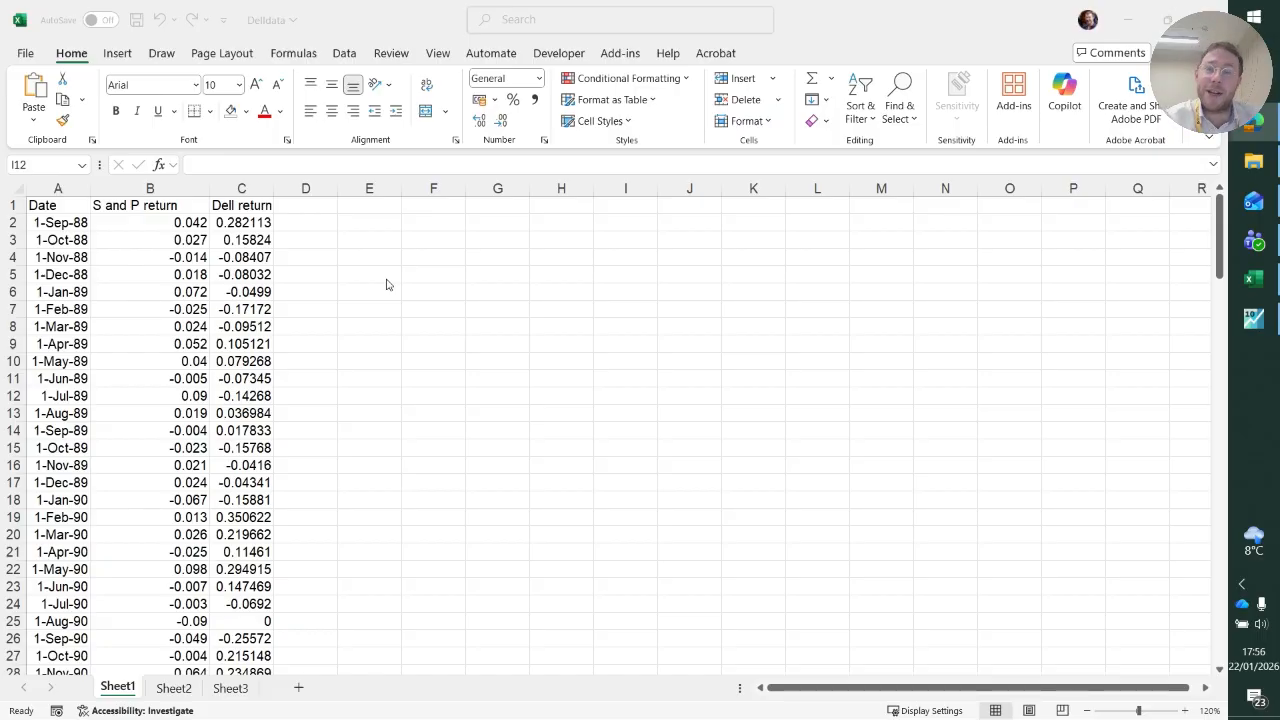
{"action": "left_click", "coordinate": [365, 14]}
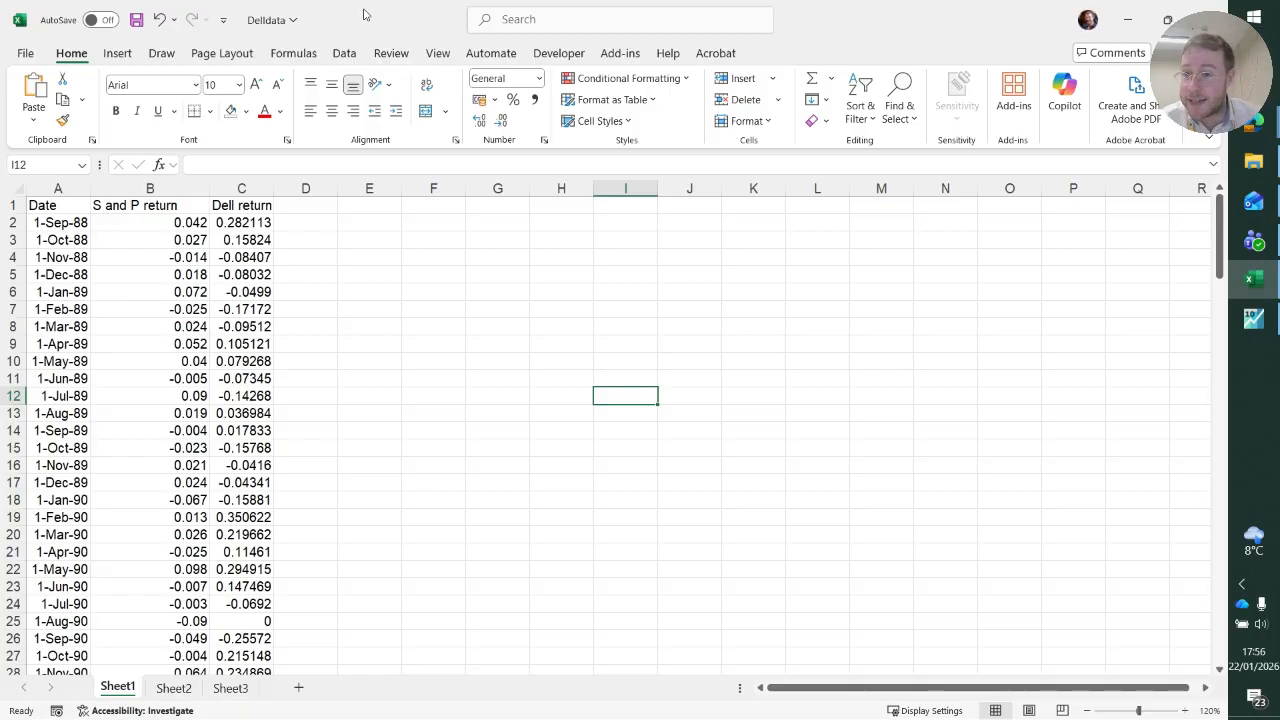
{"action": "left_click_drag", "start_coordinate": [48, 205], "coordinate": [330, 205]}
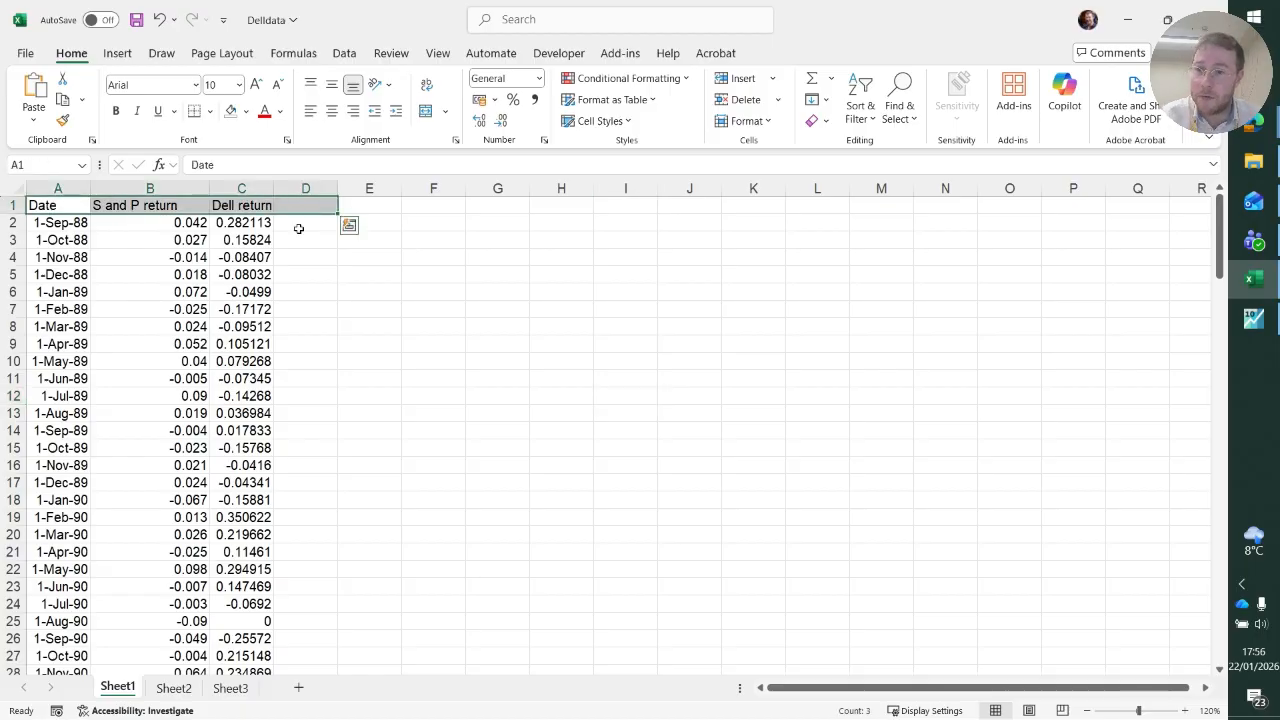
{"action": "left_click", "coordinate": [376, 345]}
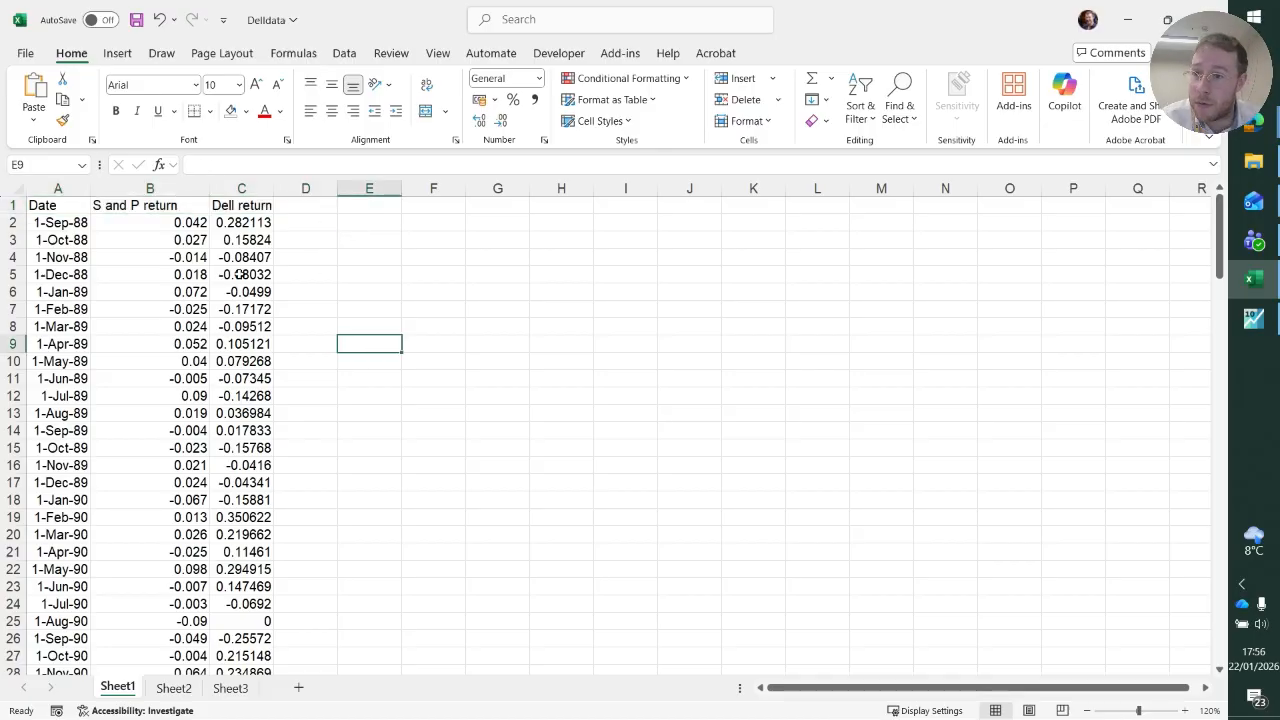
Inspect the date number format applied to cells A2:A25 and leave the cell formatting settings without applying anything.
{"action": "left_click", "coordinate": [40, 207]}
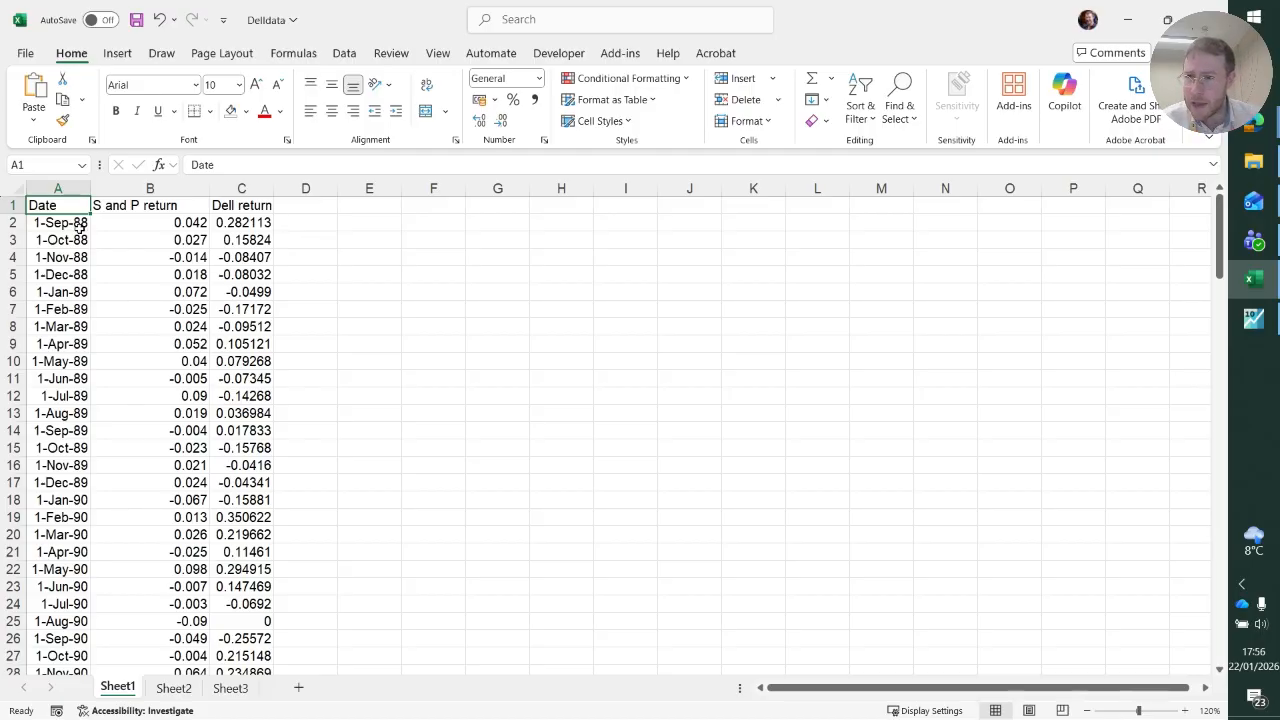
{"action": "left_click_drag", "start_coordinate": [84, 224], "coordinate": [84, 621]}
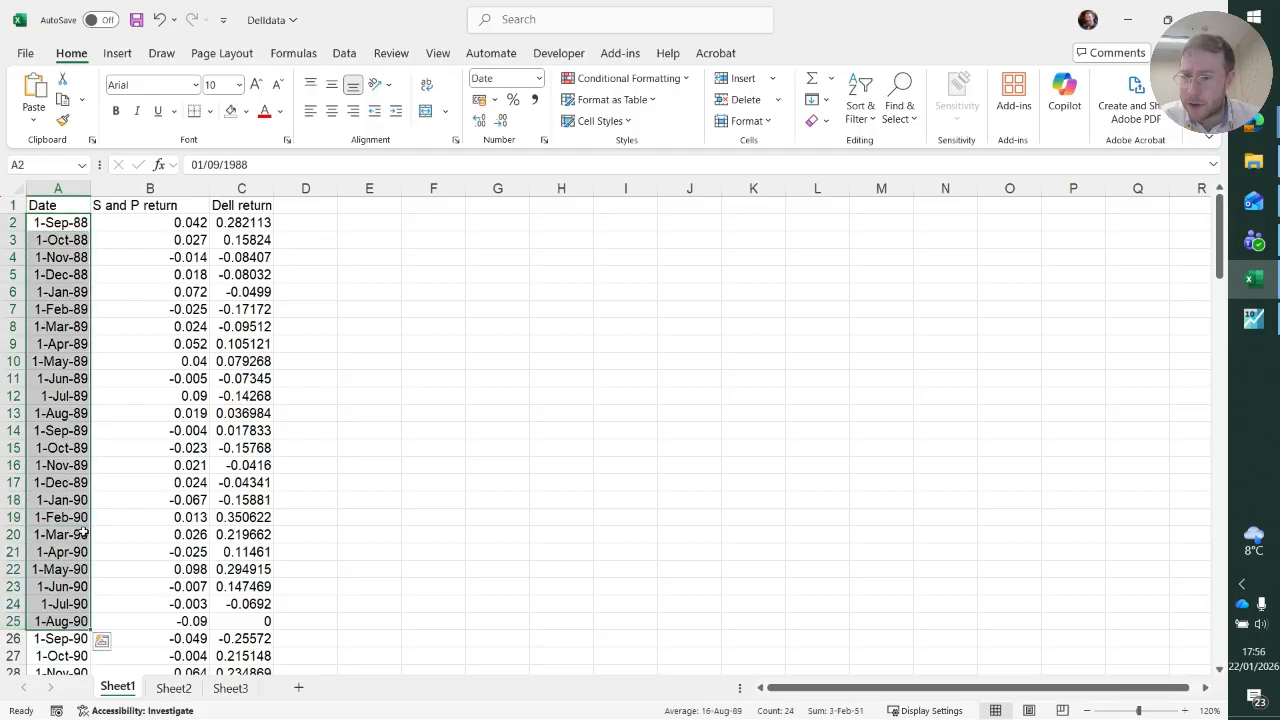
{"action": "right_click", "coordinate": [81, 326]}
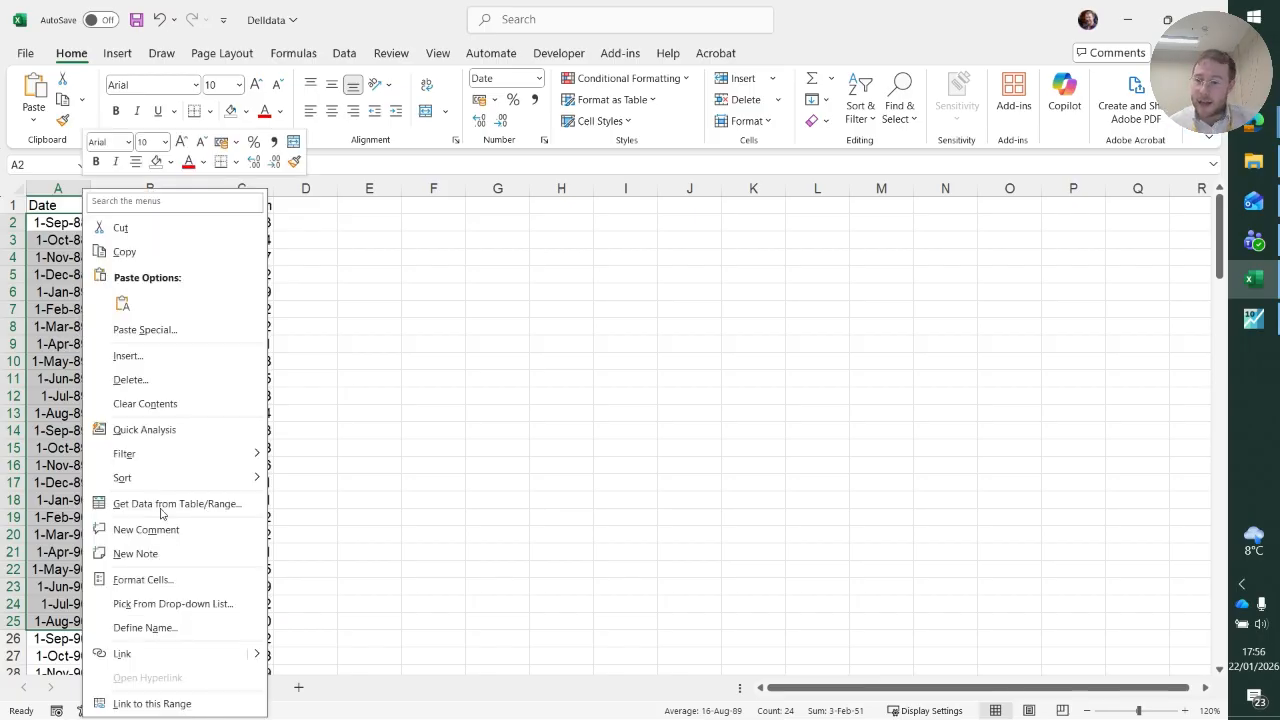
{"action": "left_click", "coordinate": [170, 580]}
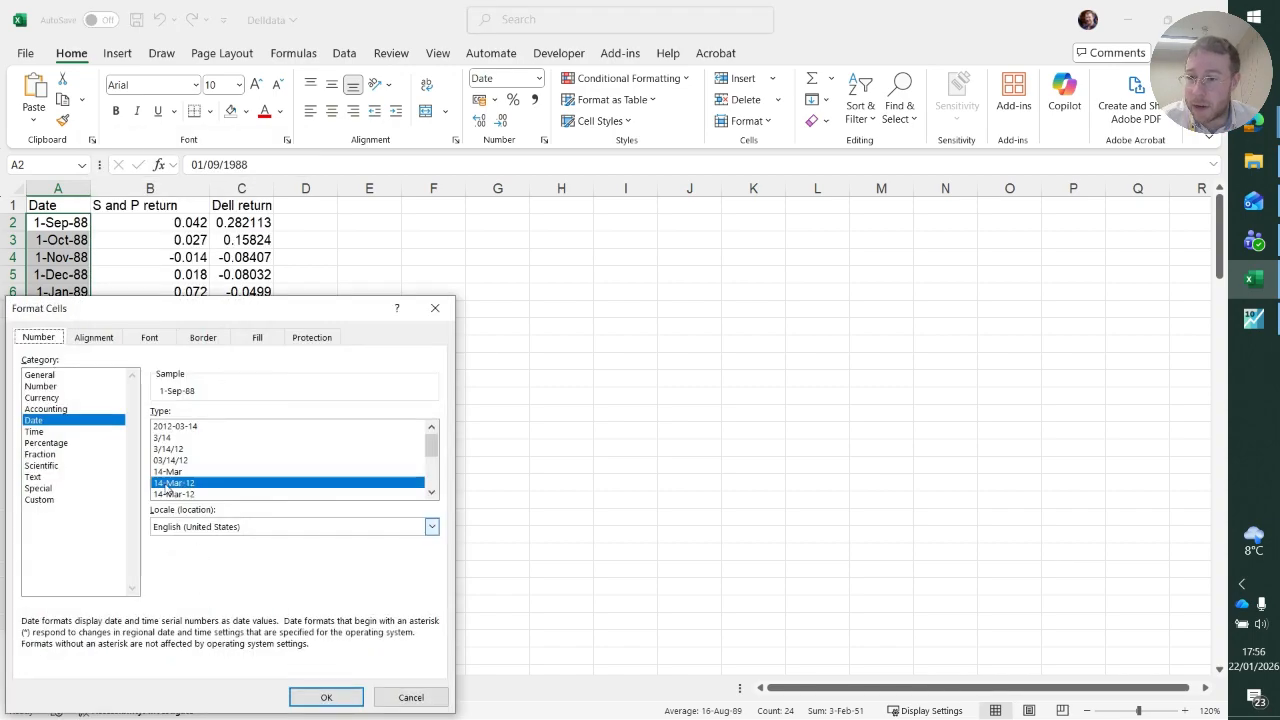
{"action": "left_click", "coordinate": [425, 698]}
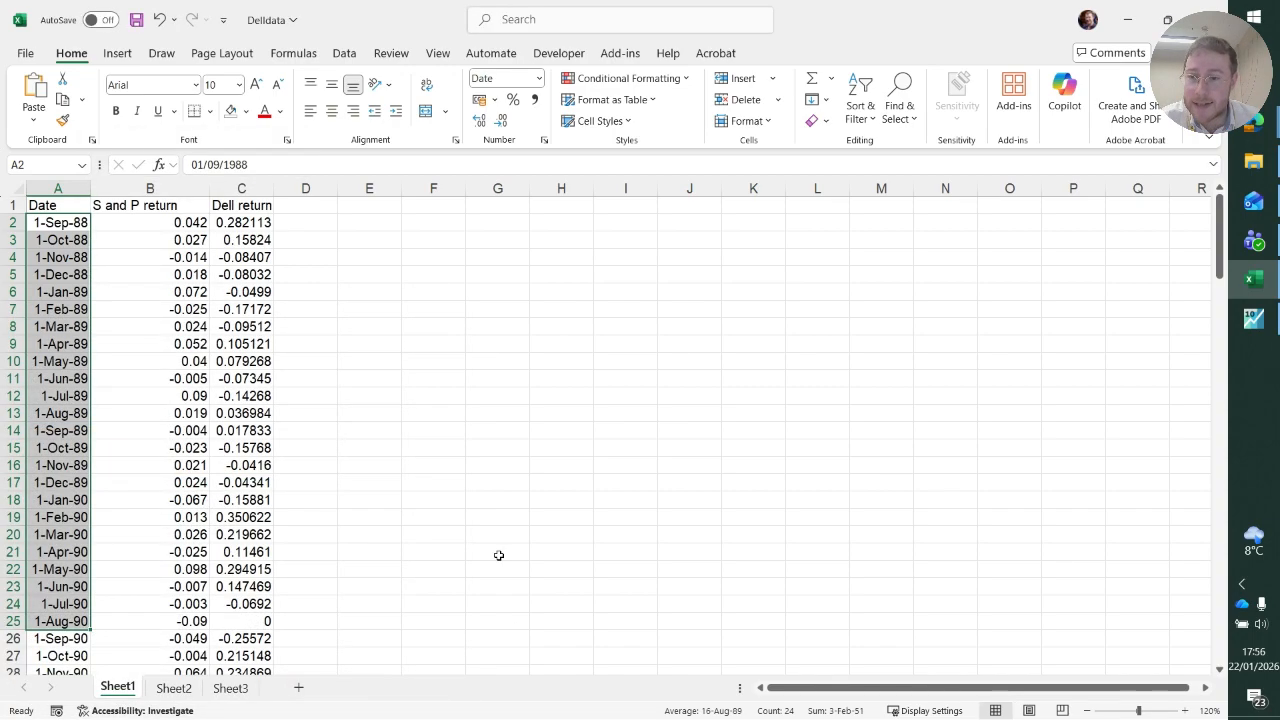
{"action": "left_click", "coordinate": [412, 514]}
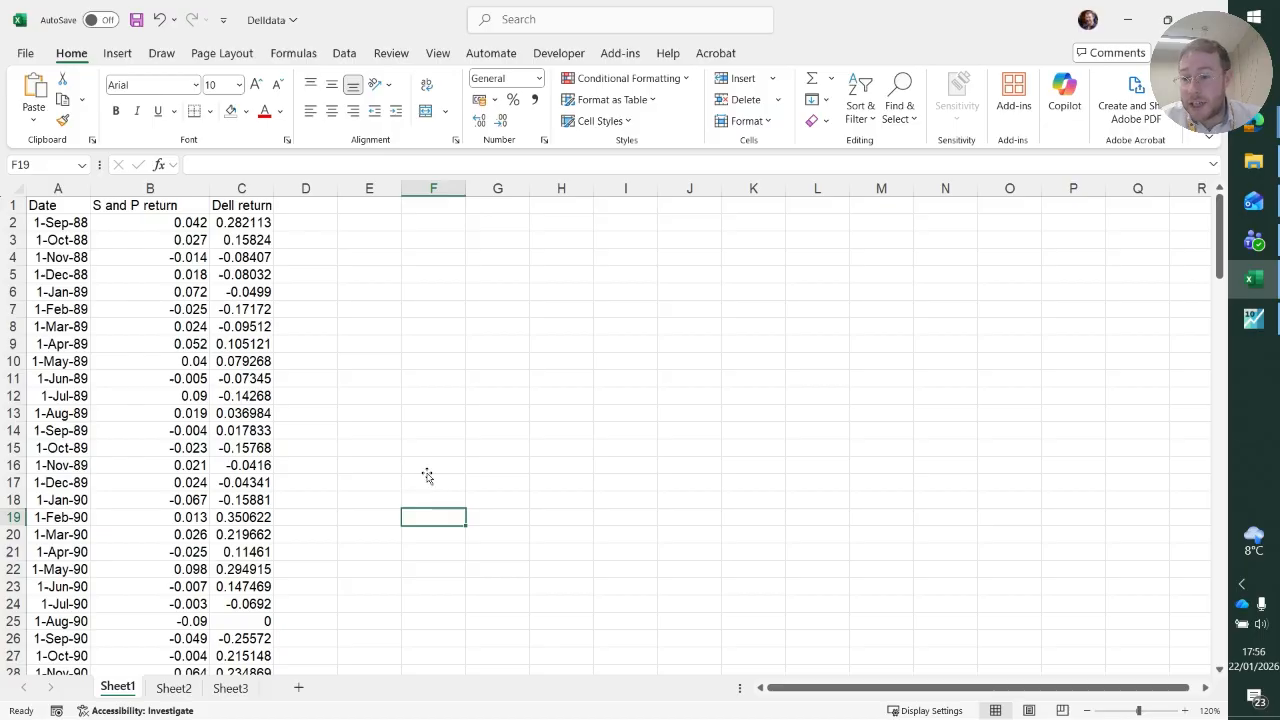
Look through the rows of monthly return data on Sheet1 and go back to the first row.
{"action": "scroll", "coordinate": [410, 475], "scroll_direction": "down", "scroll_amount": 18}
{"action": "scroll", "coordinate": [409, 472], "scroll_direction": "down", "scroll_amount": 20}
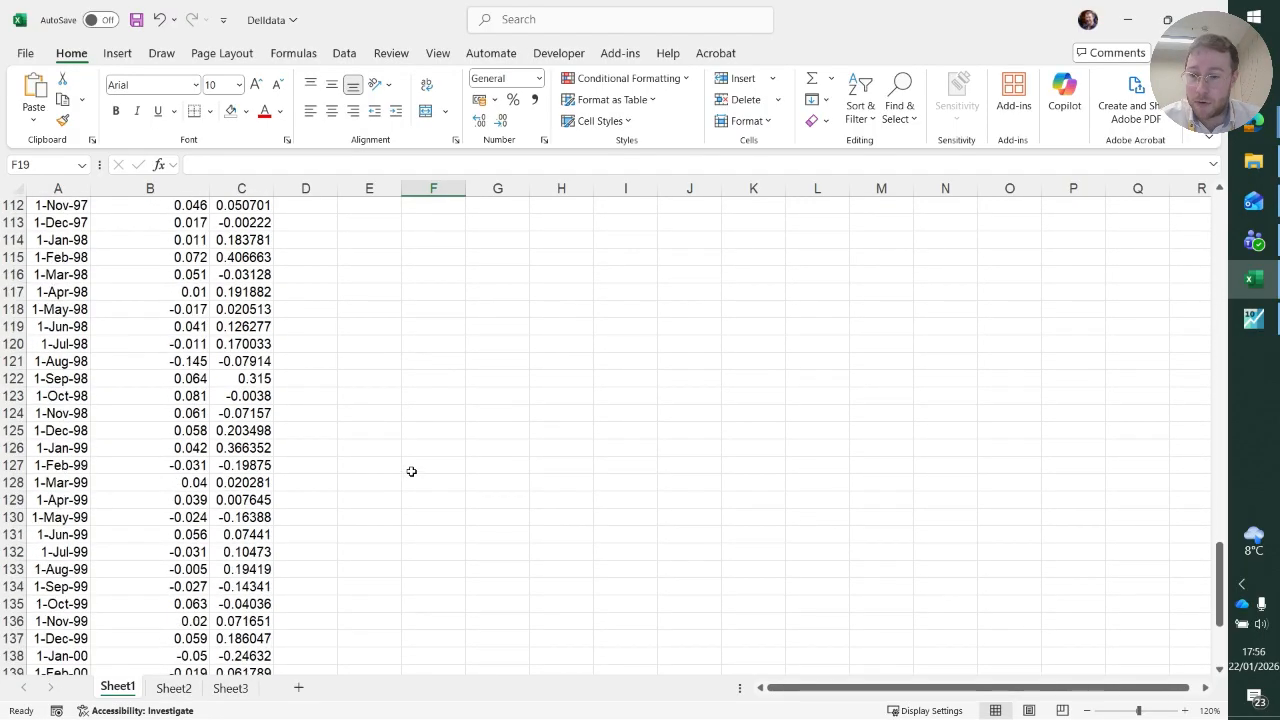
{"action": "scroll", "coordinate": [410, 471], "scroll_direction": "up", "scroll_amount": 20}
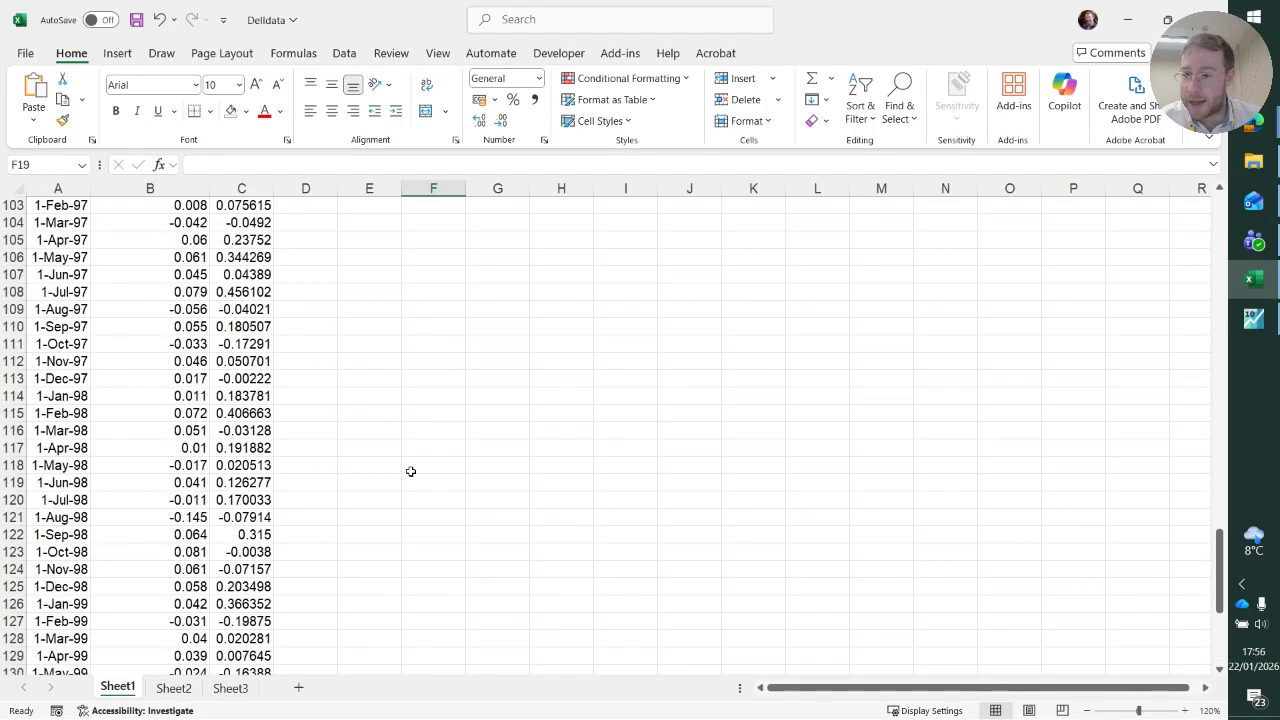
{"action": "scroll", "coordinate": [410, 470], "scroll_direction": "up", "scroll_amount": 20}
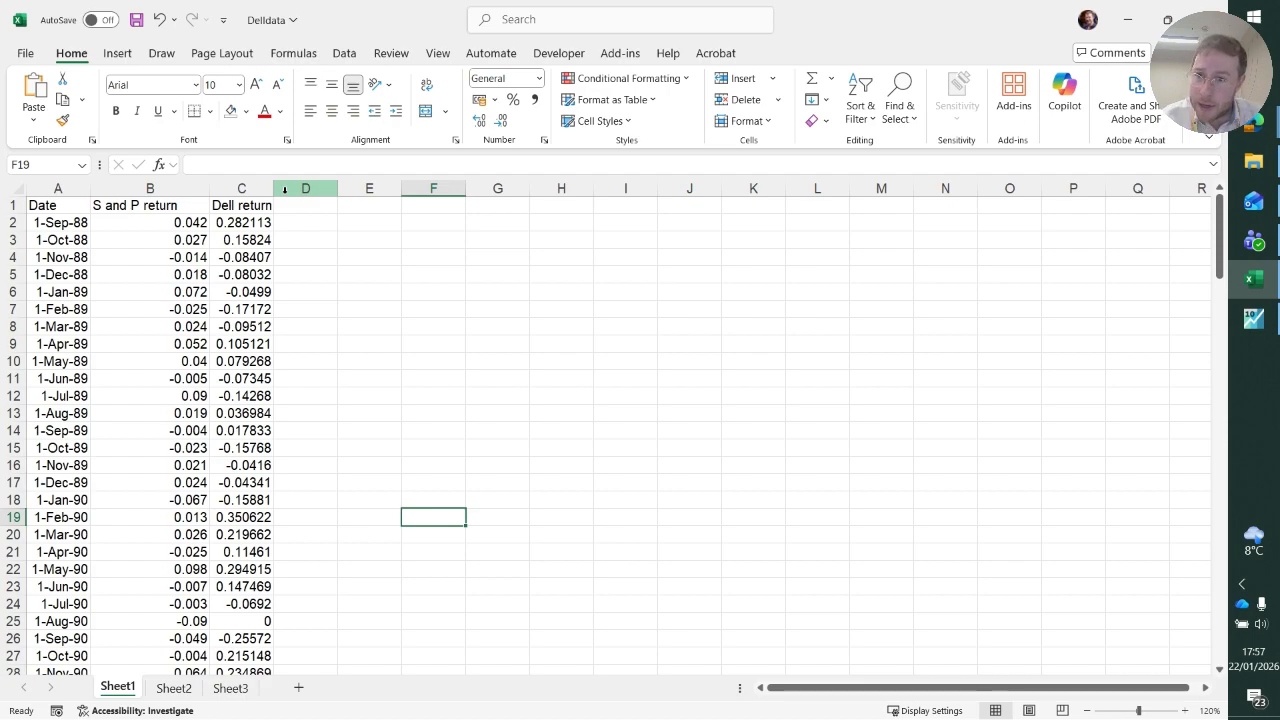
Check the S and P return and Dell return headers in B1 and C1, and save the Delldata workbook.
{"action": "left_click", "coordinate": [158, 206]}
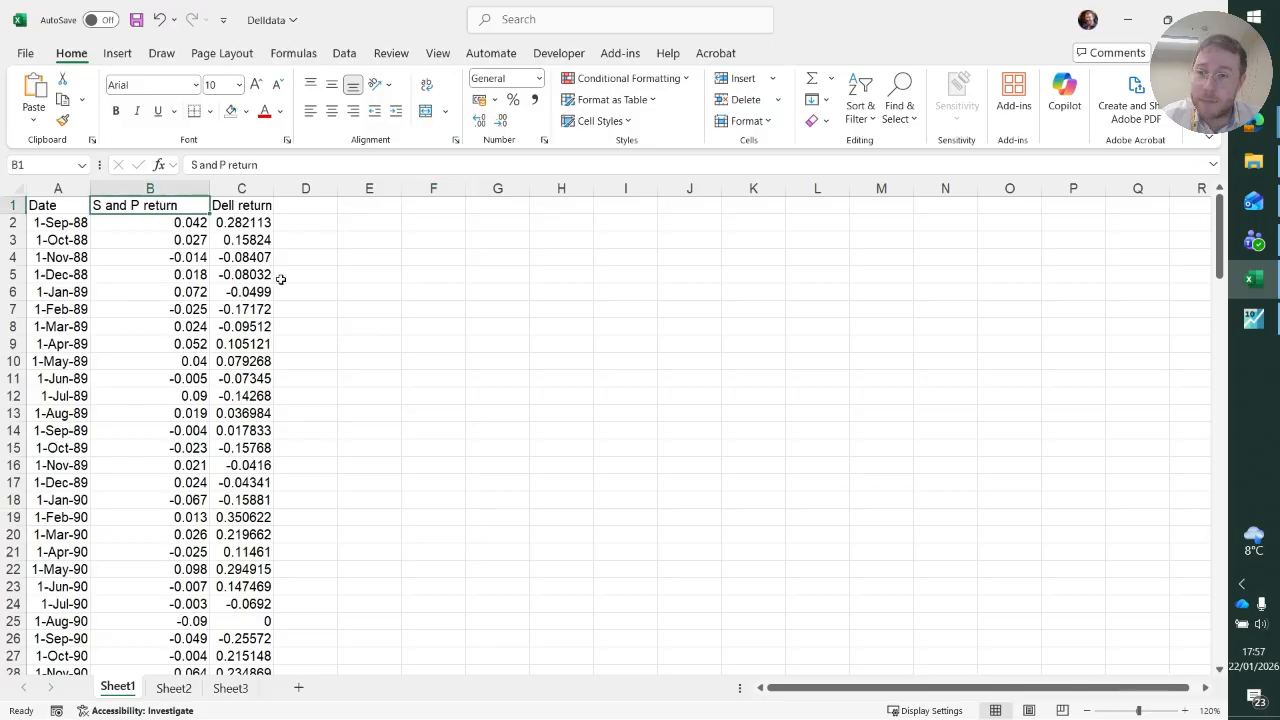
{"action": "left_click", "coordinate": [265, 205]}
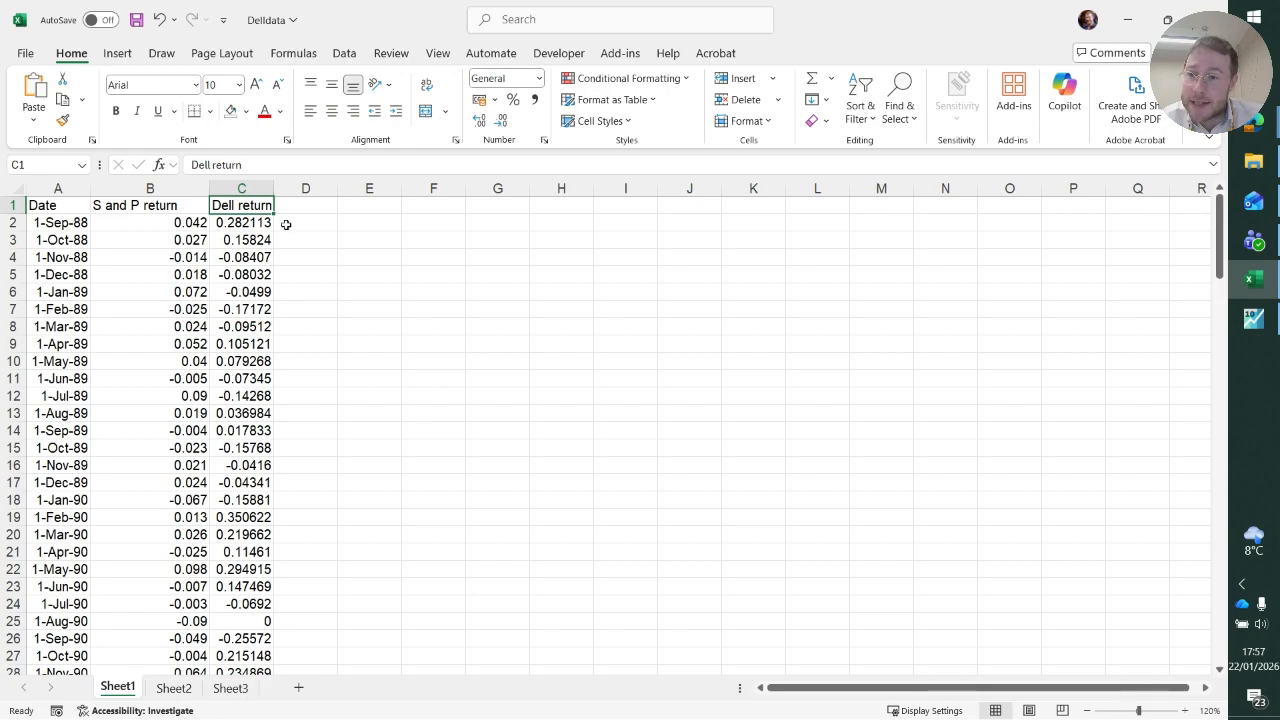
{"action": "left_click", "coordinate": [174, 207]}
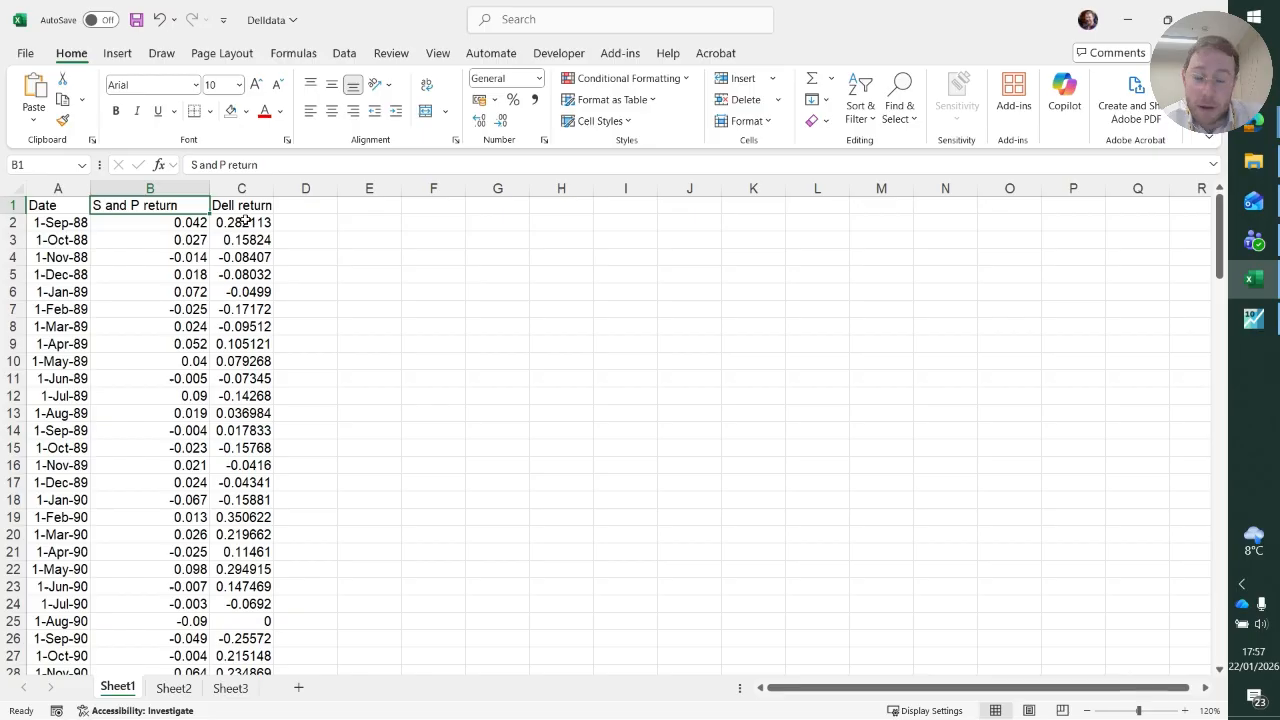
{"action": "key", "text": "Right"}
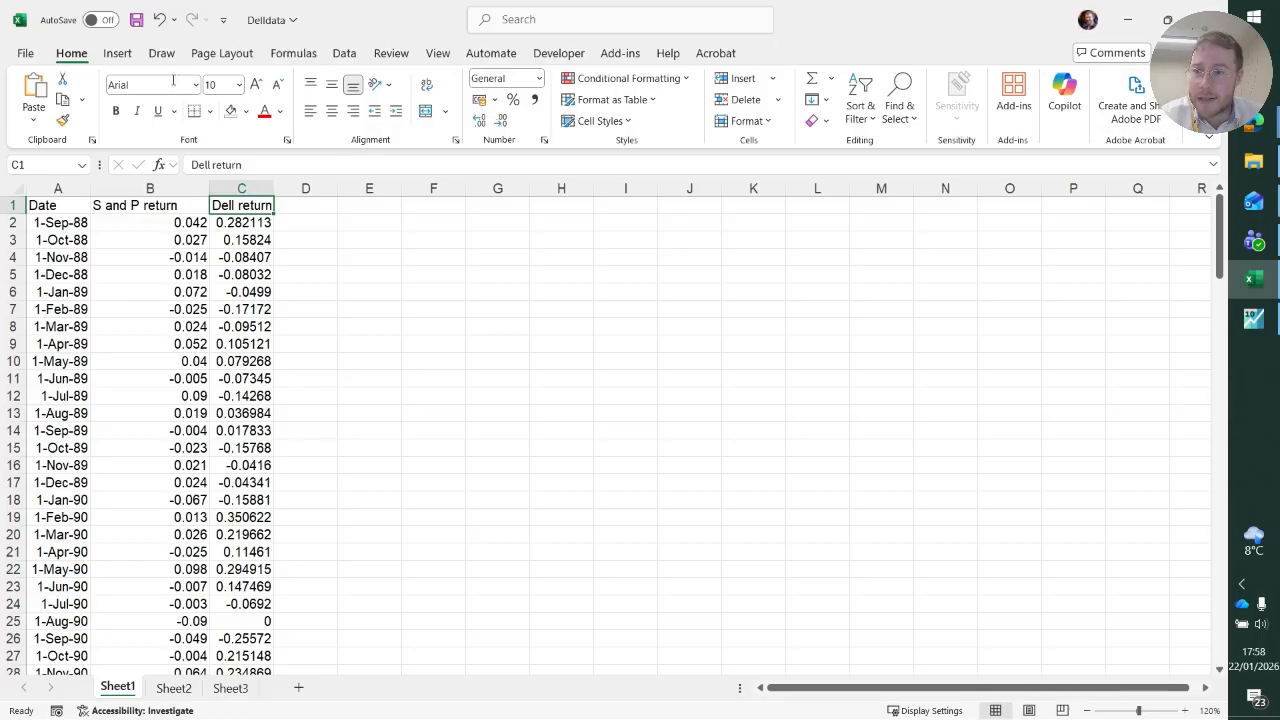
{"action": "left_click", "coordinate": [136, 20]}
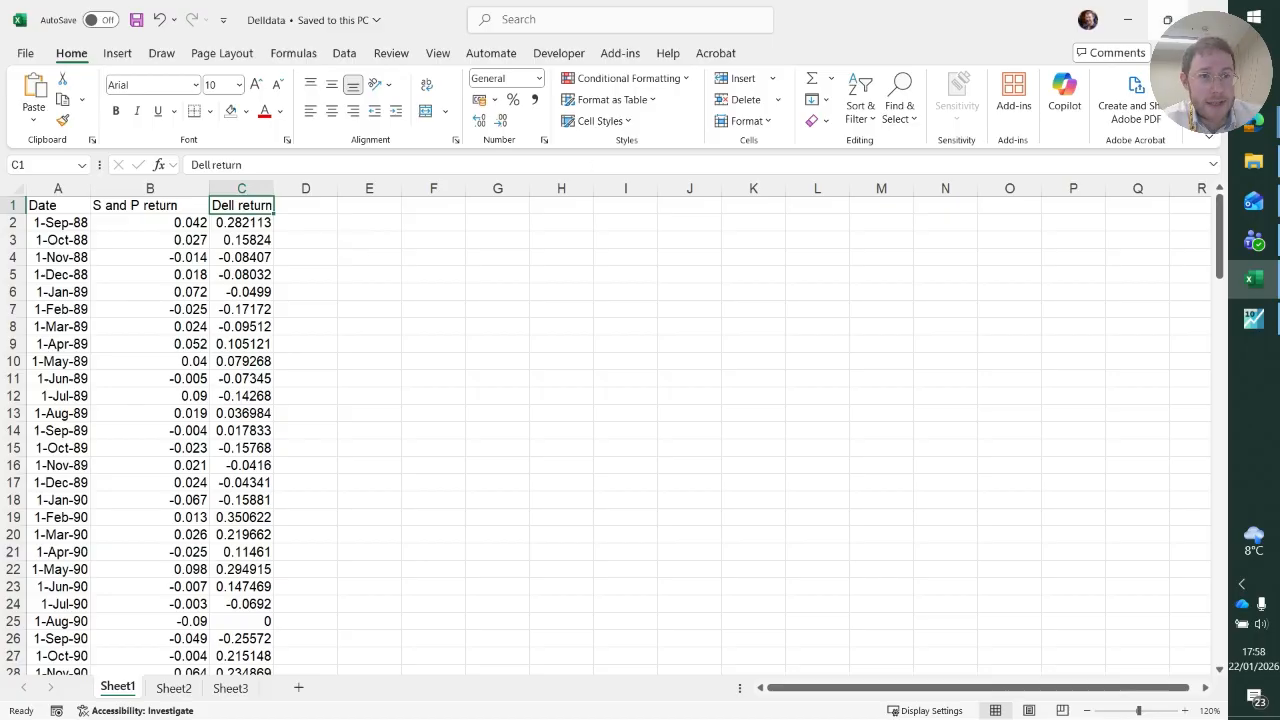
Switch to EViews and open the Delldata Excel file from the Downloads folder as a foreign data workfile.
{"action": "left_click", "coordinate": [1253, 320]}
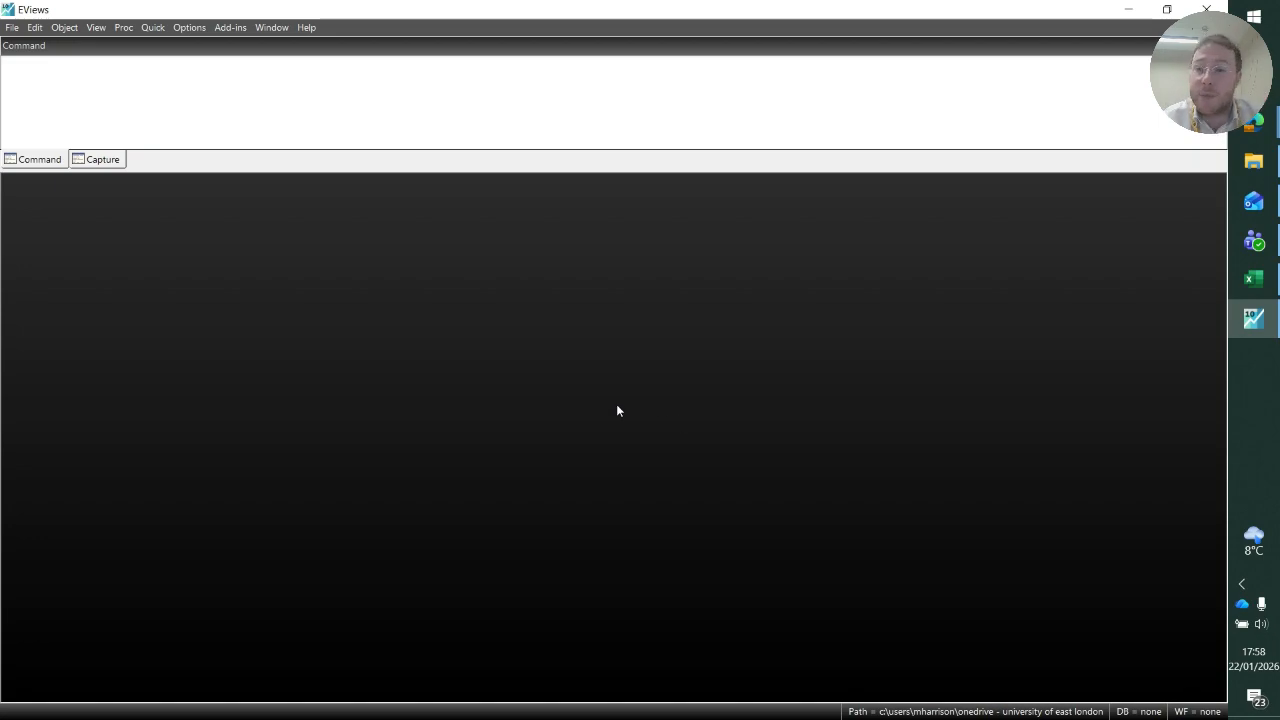
{"action": "left_click", "coordinate": [16, 34]}
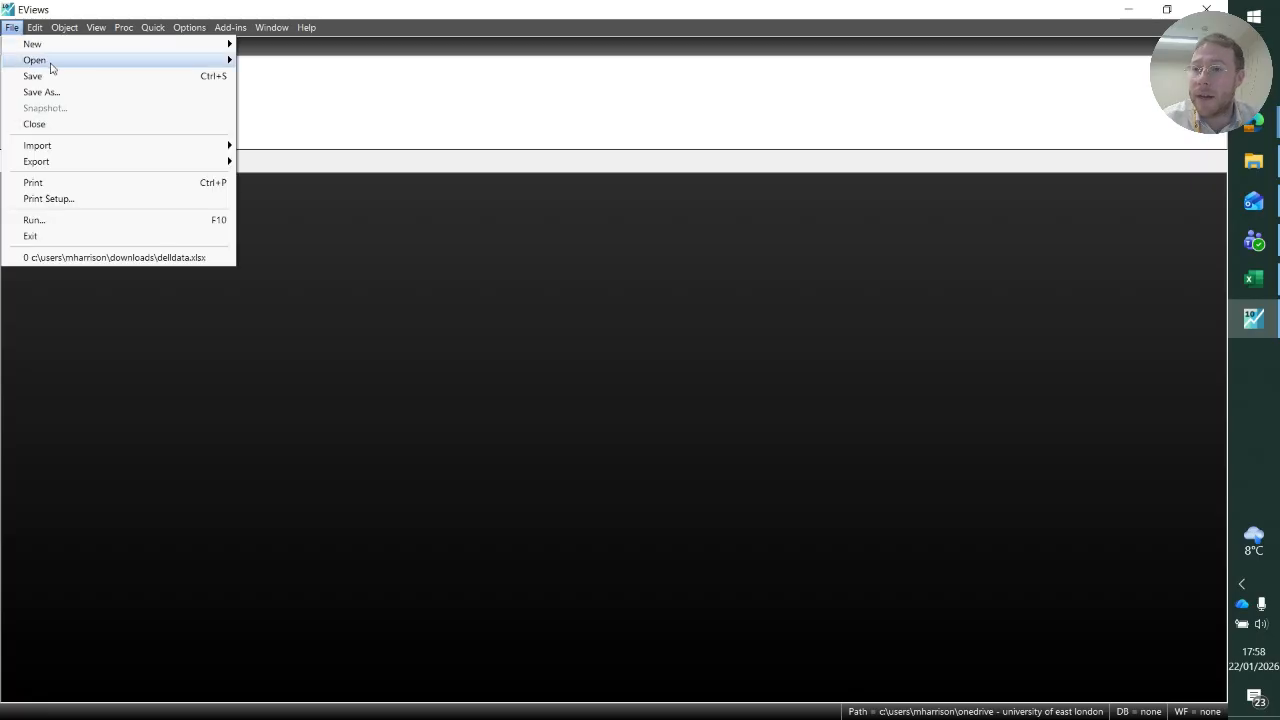
{"action": "mouse_move", "coordinate": [50, 68]}
{"action": "left_click", "coordinate": [340, 82]}
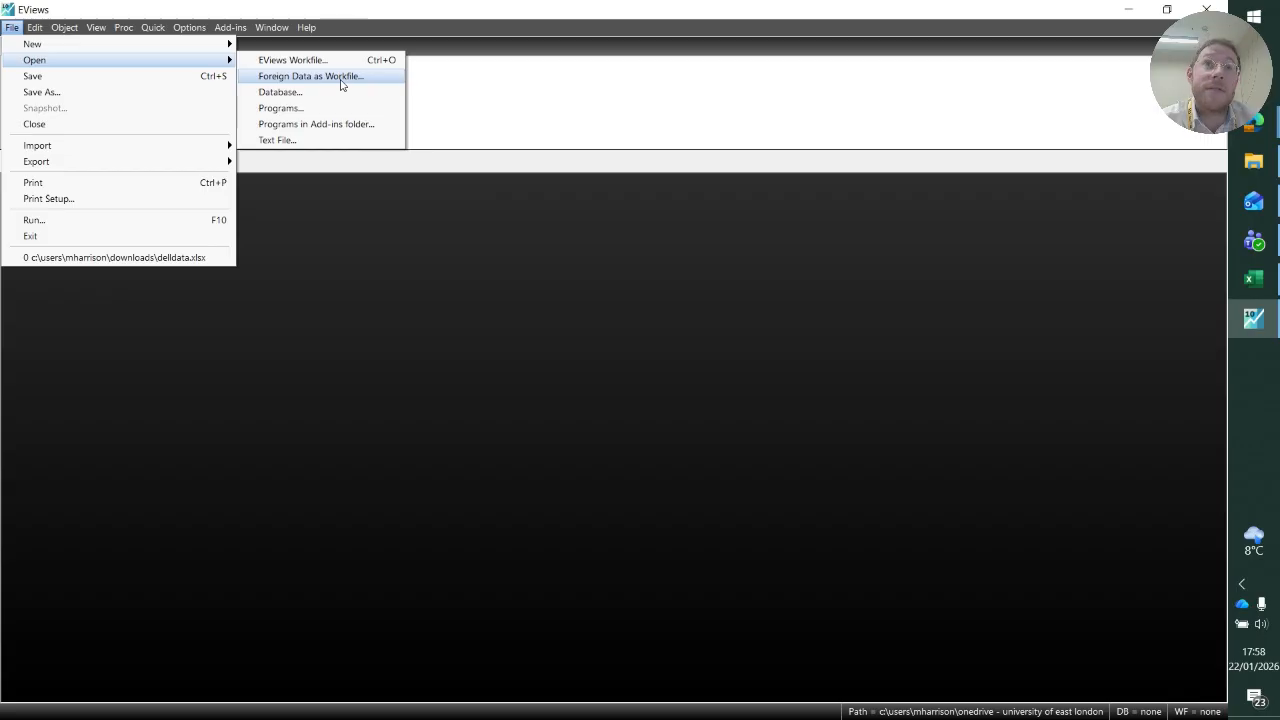
{"action": "left_click", "coordinate": [340, 84]}
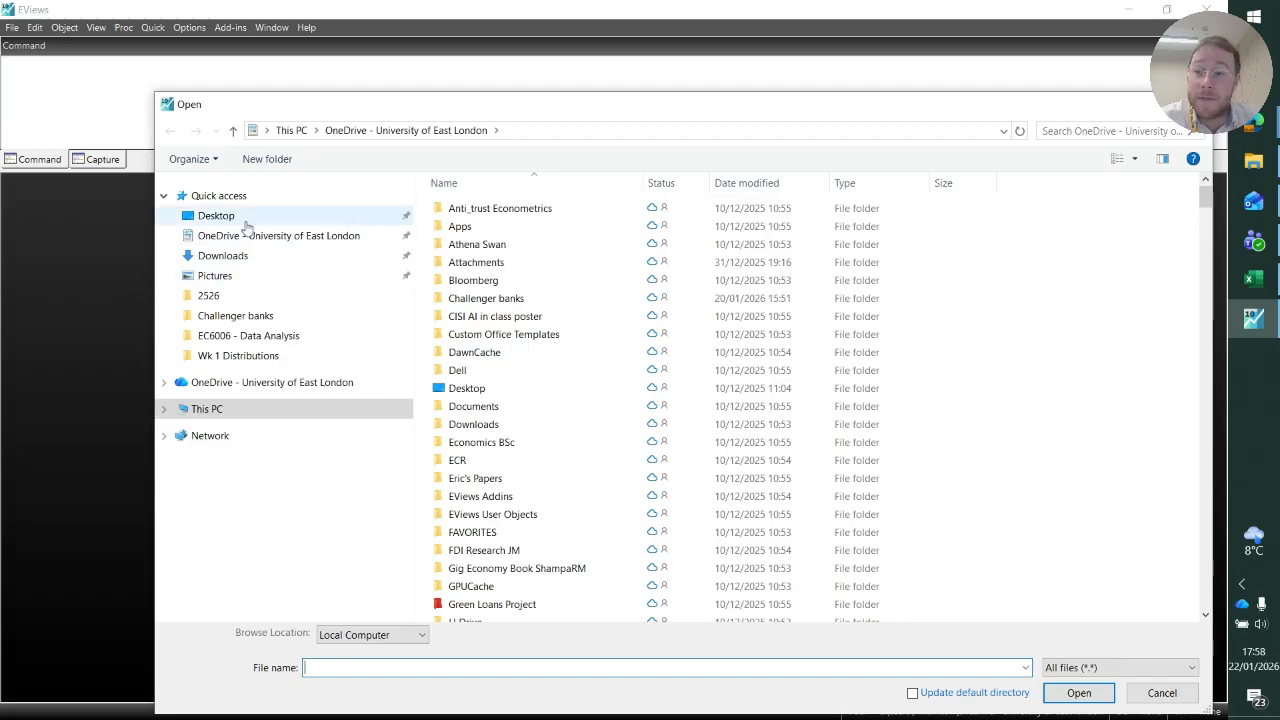
{"action": "left_click", "coordinate": [240, 257]}
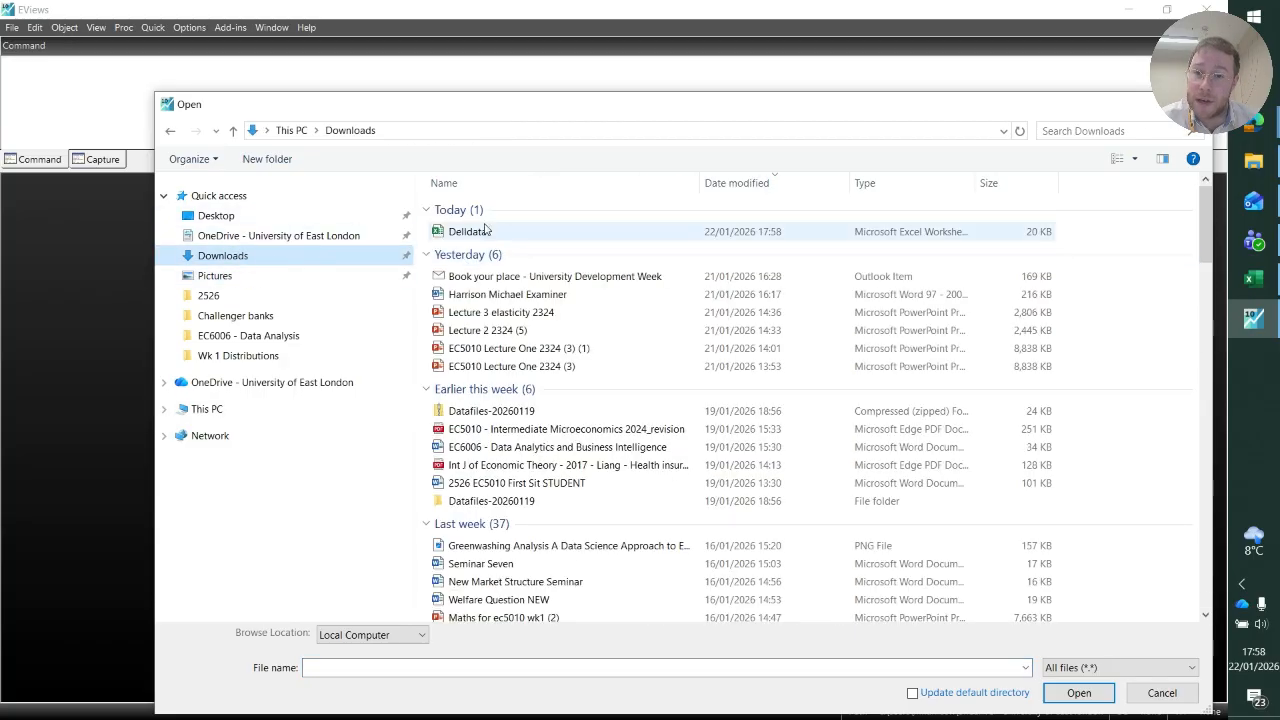
{"action": "left_click", "coordinate": [485, 231]}
{"action": "left_click", "coordinate": [1079, 693]}
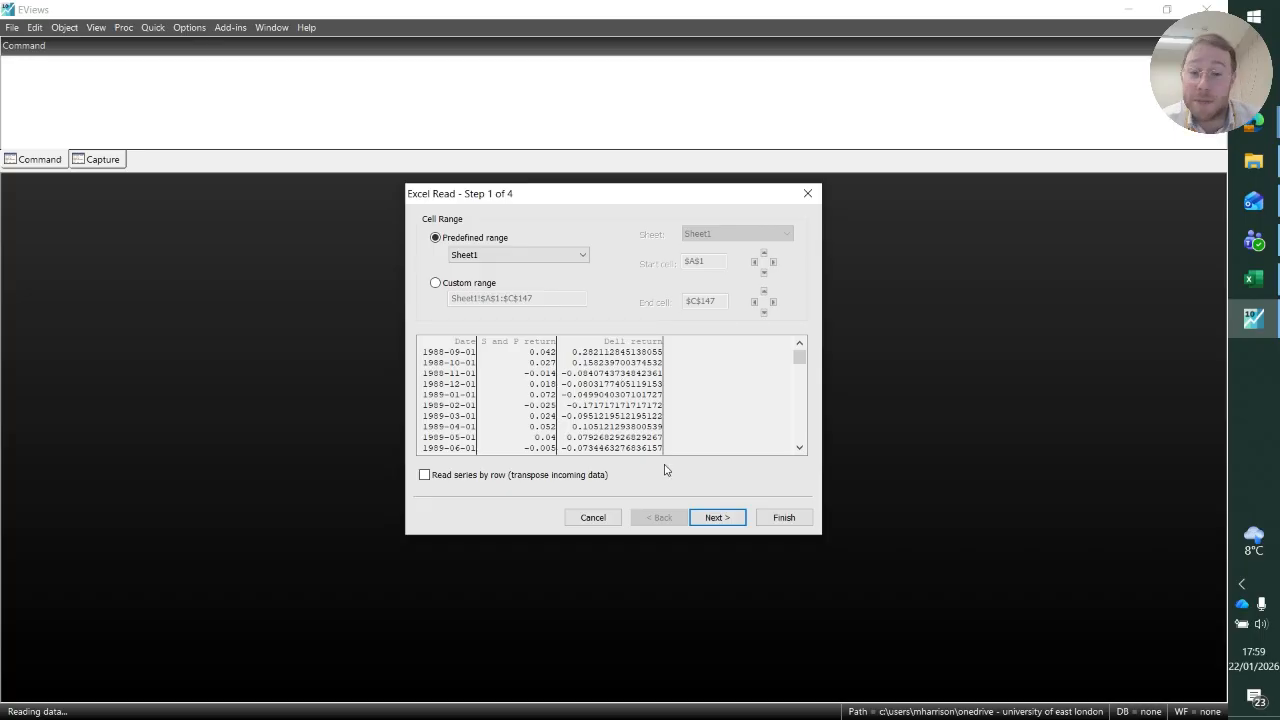
Accept the predefined Sheet1 range for the import and use one header line containing names only.
{"action": "left_click", "coordinate": [717, 517]}
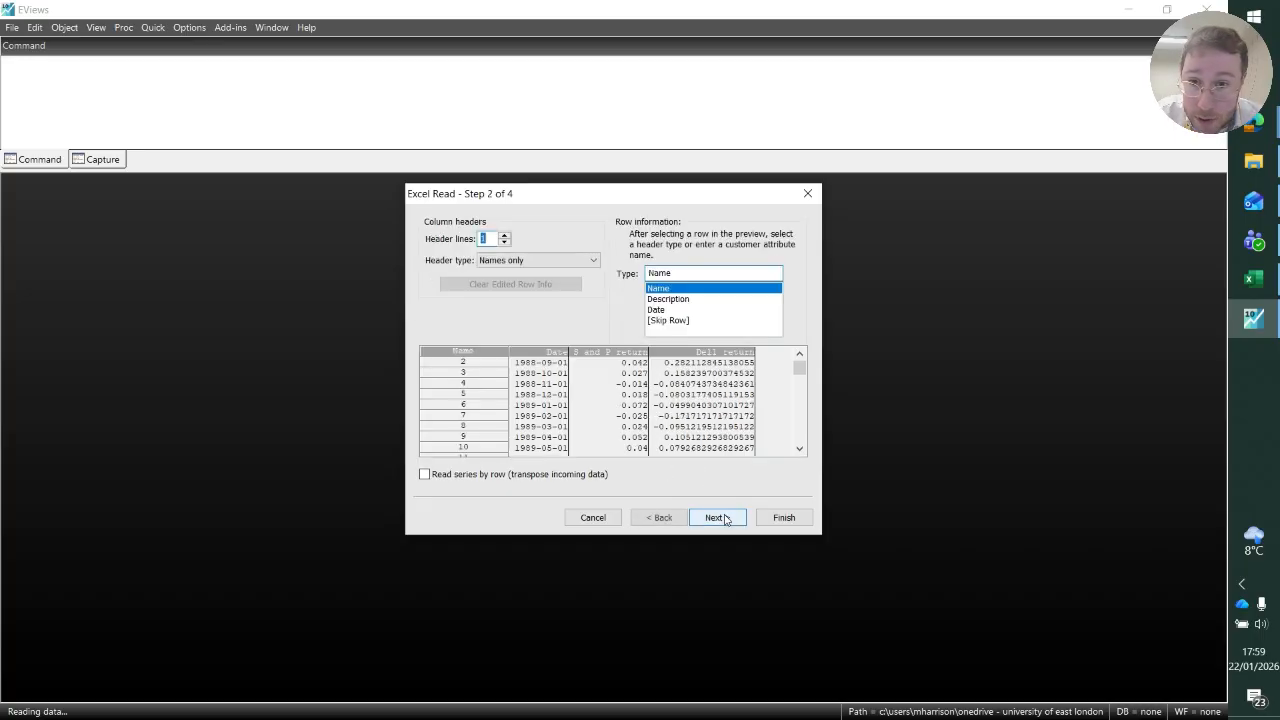
{"action": "left_click", "coordinate": [506, 242]}
{"action": "left_click", "coordinate": [505, 236]}
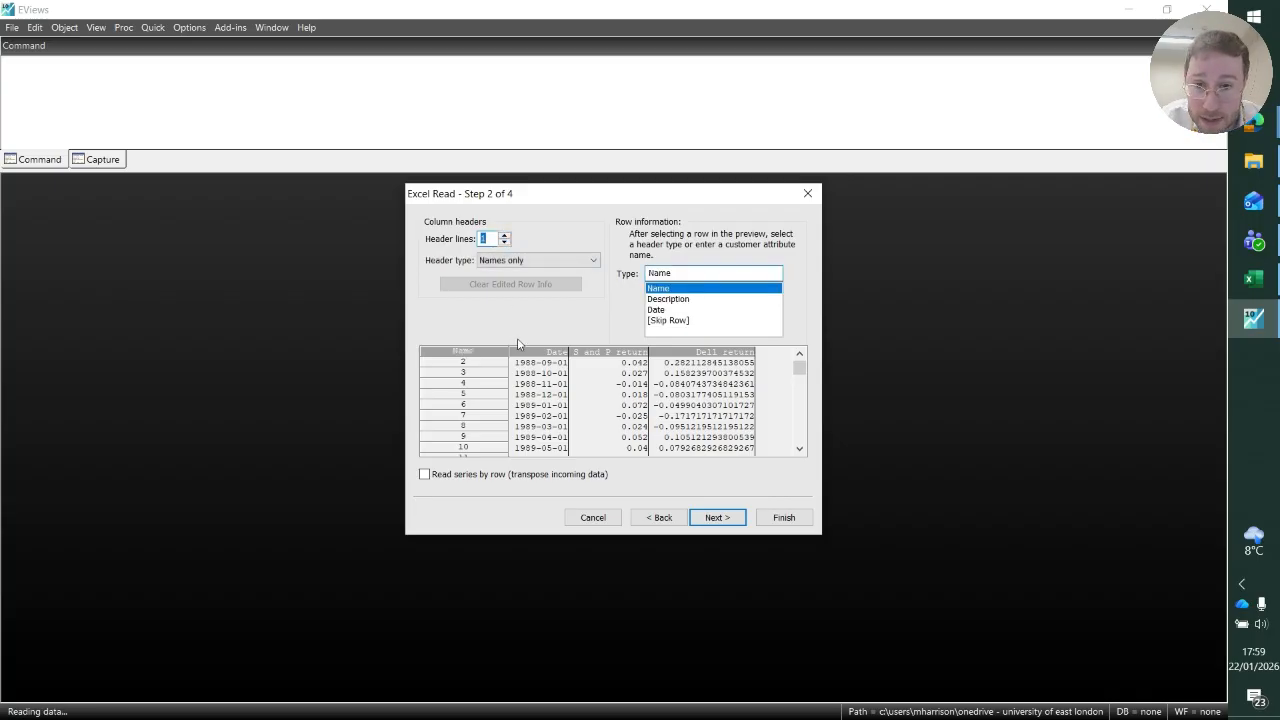
{"action": "left_click", "coordinate": [717, 521]}
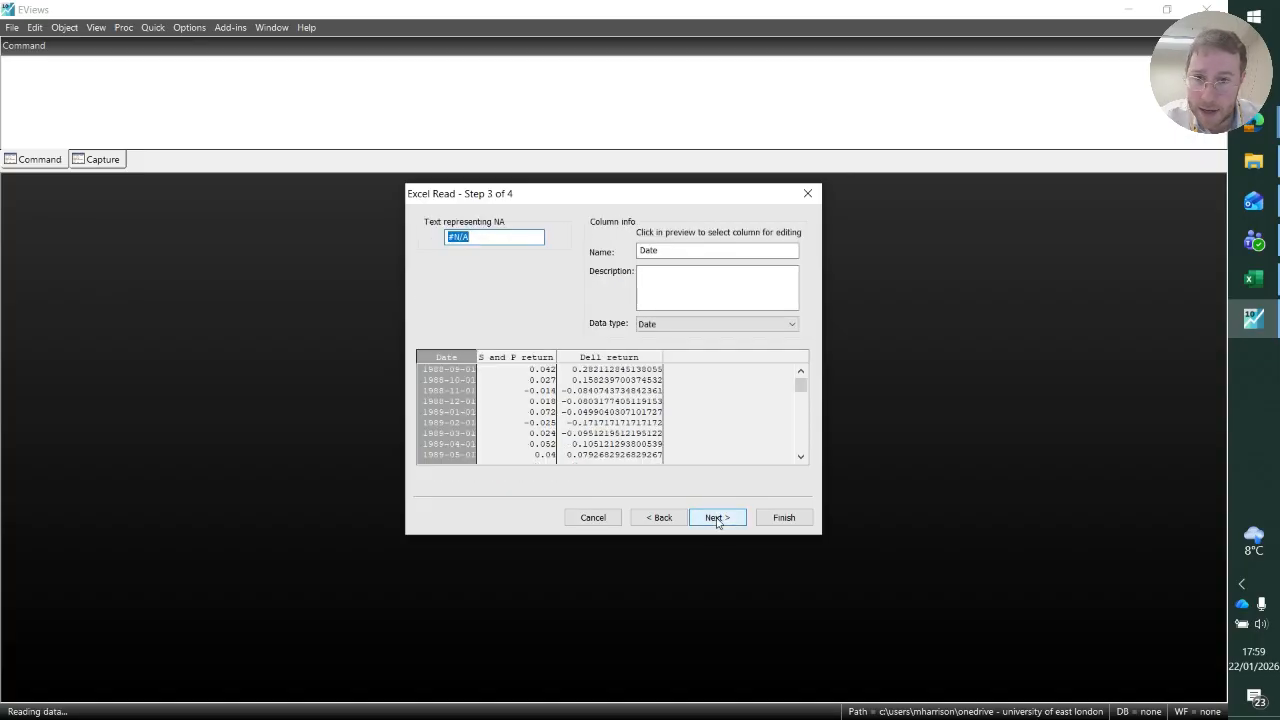
Keep #N/A as the missing-value text, set the Date column's data type to Date, and continue to the import's final stage.
{"action": "left_click", "coordinate": [470, 238]}
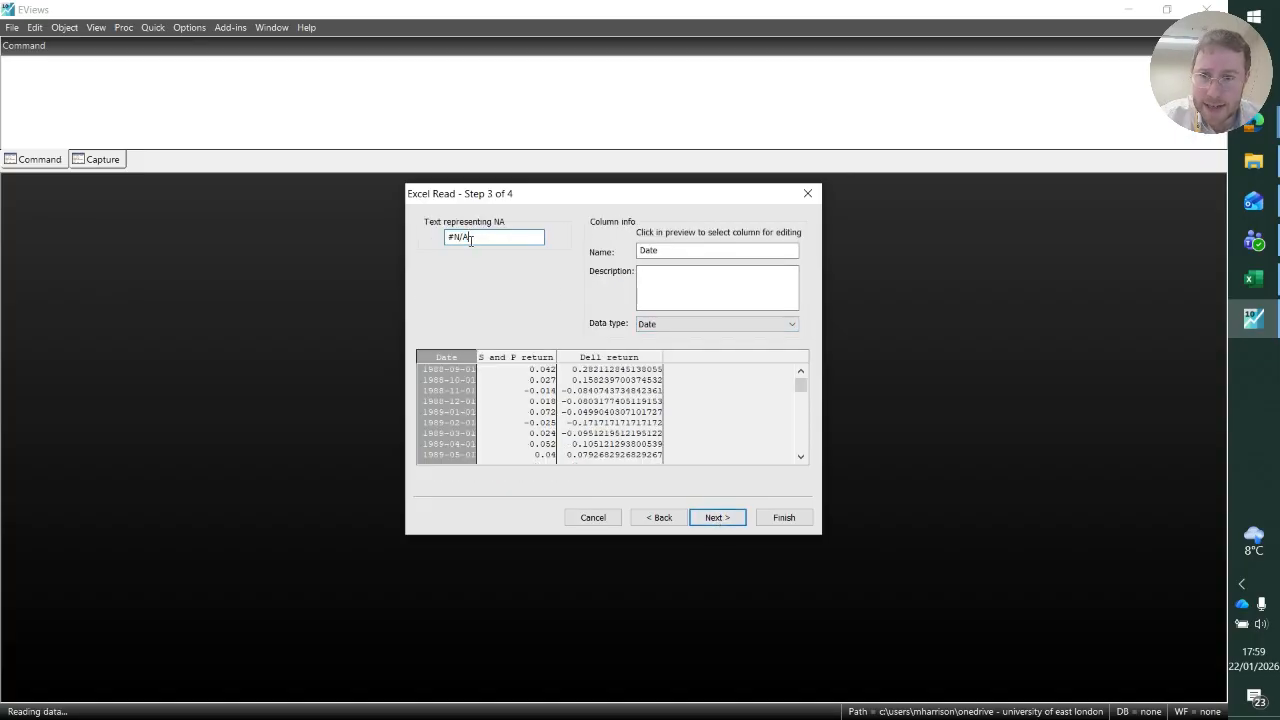
{"action": "left_click_drag", "start_coordinate": [471, 240], "coordinate": [442, 243]}
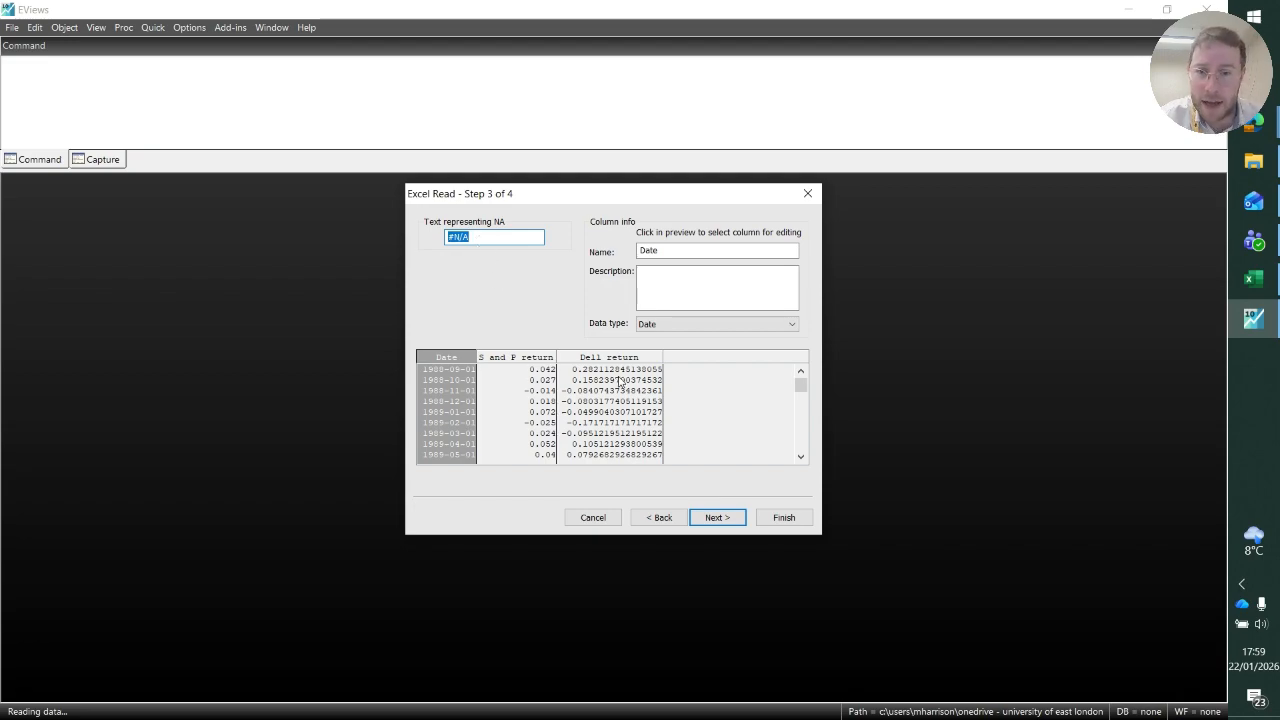
{"action": "left_click", "coordinate": [450, 370]}
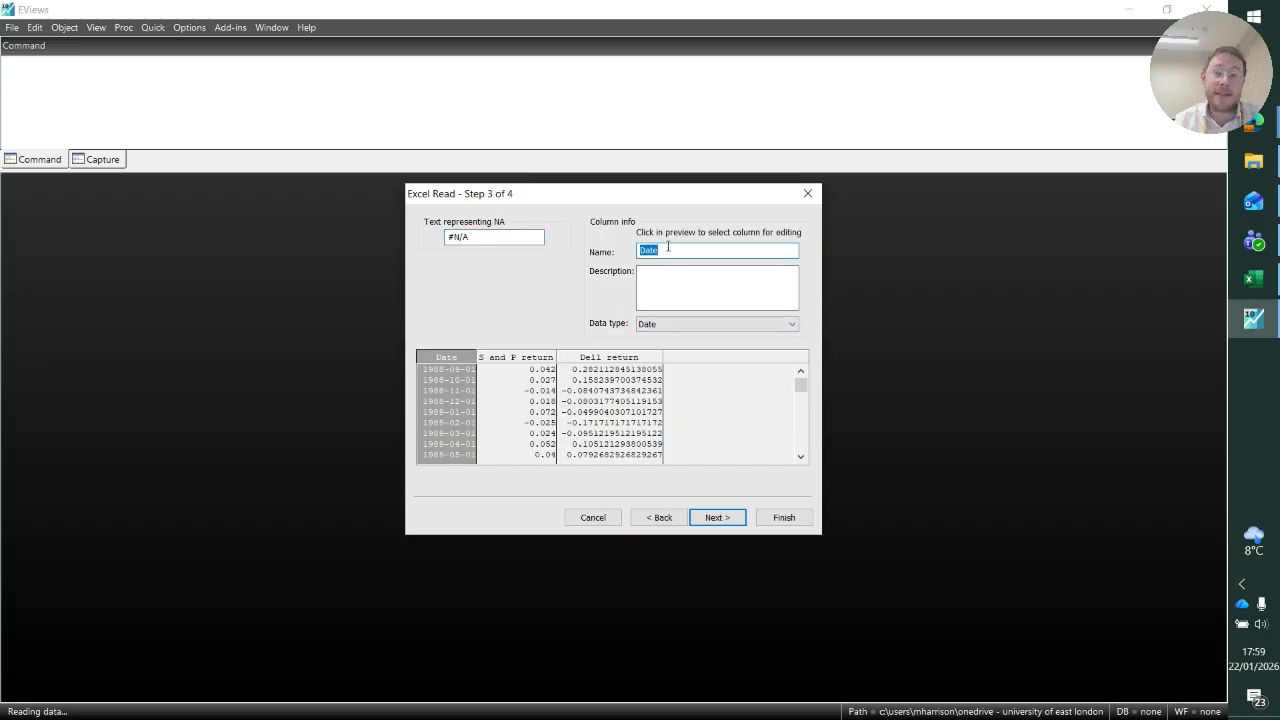
{"action": "left_click", "coordinate": [674, 324]}
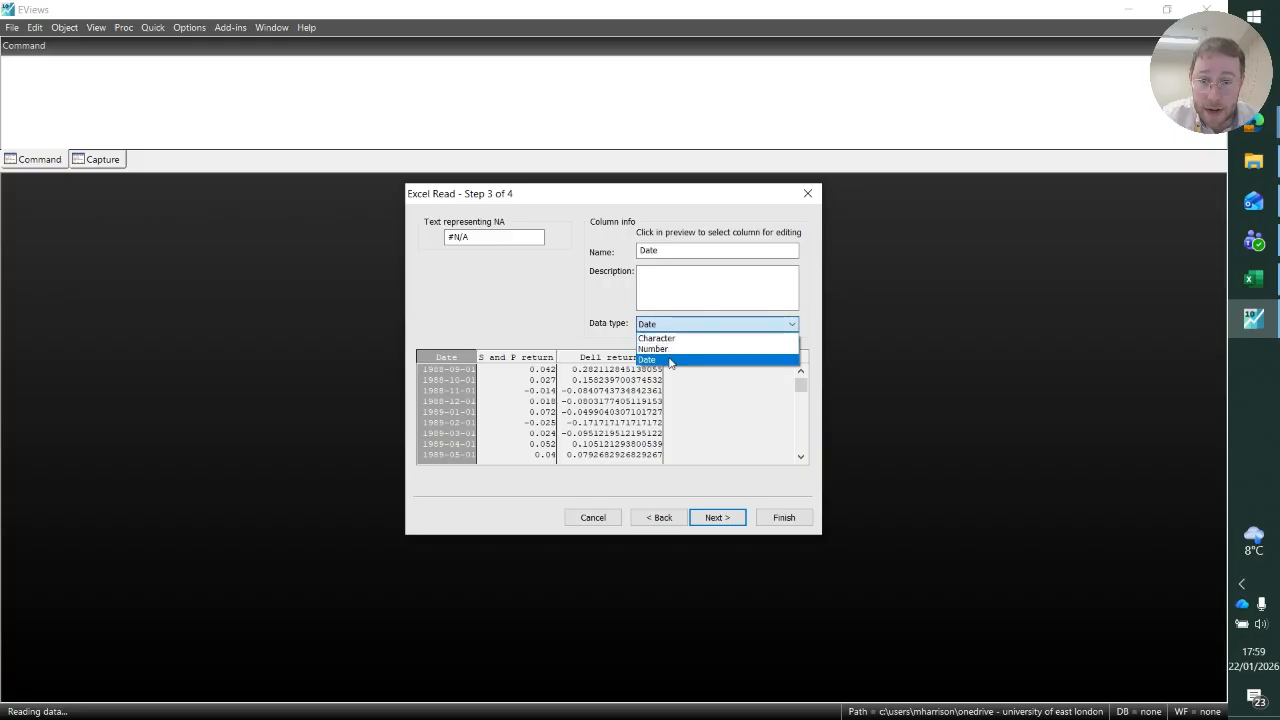
{"action": "left_click", "coordinate": [670, 359]}
{"action": "left_click", "coordinate": [727, 521]}
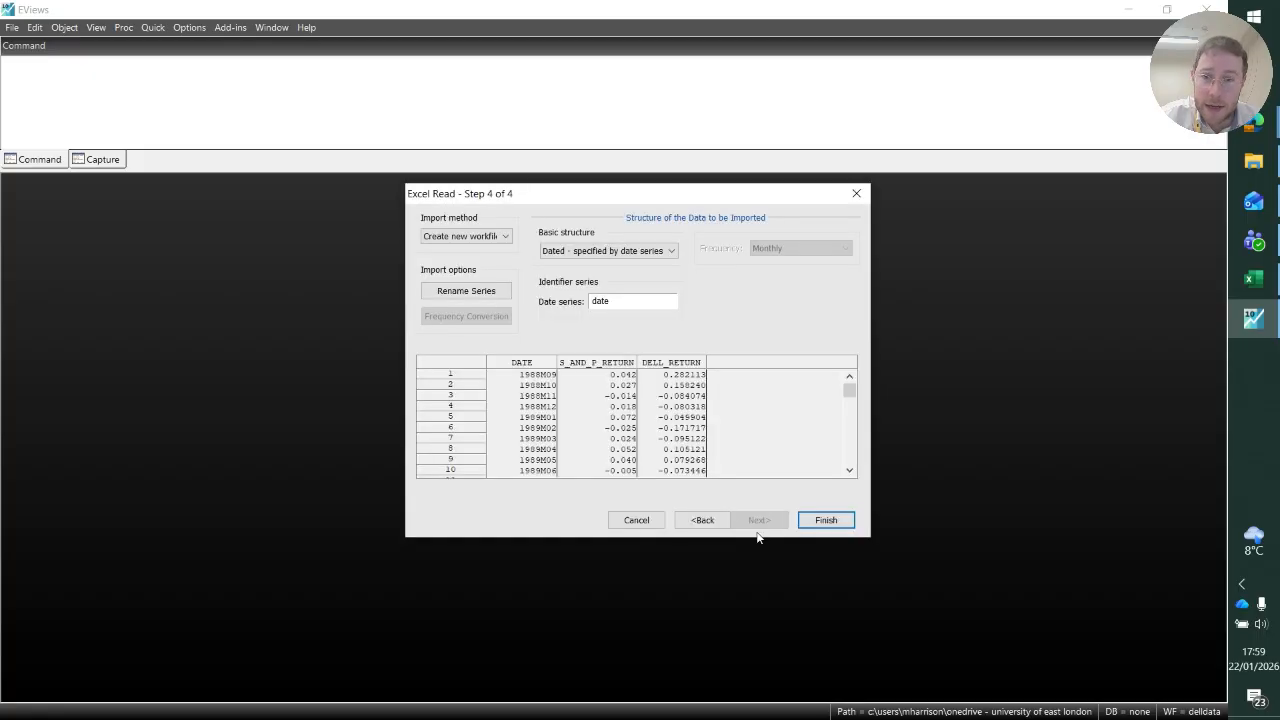
Finish the import as a new workfile dated by the date series, without linking the imported objects to the external source.
{"action": "left_click", "coordinate": [669, 251]}
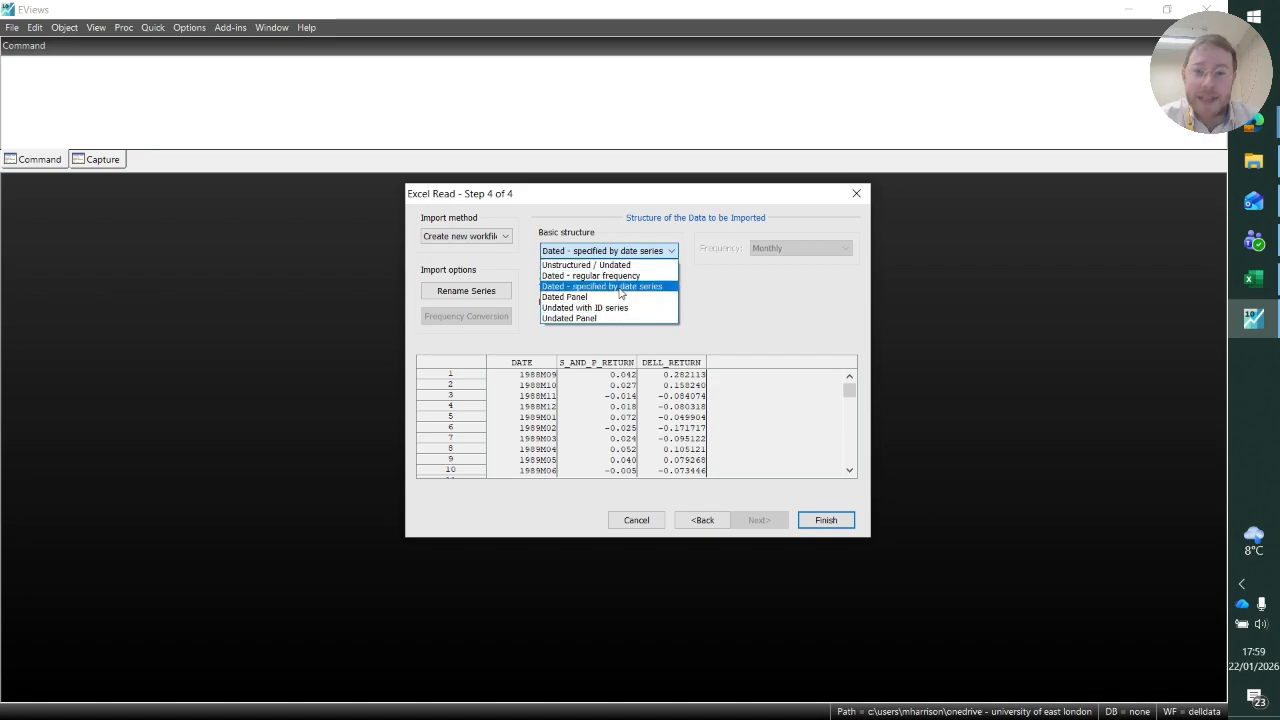
{"action": "left_click", "coordinate": [620, 288]}
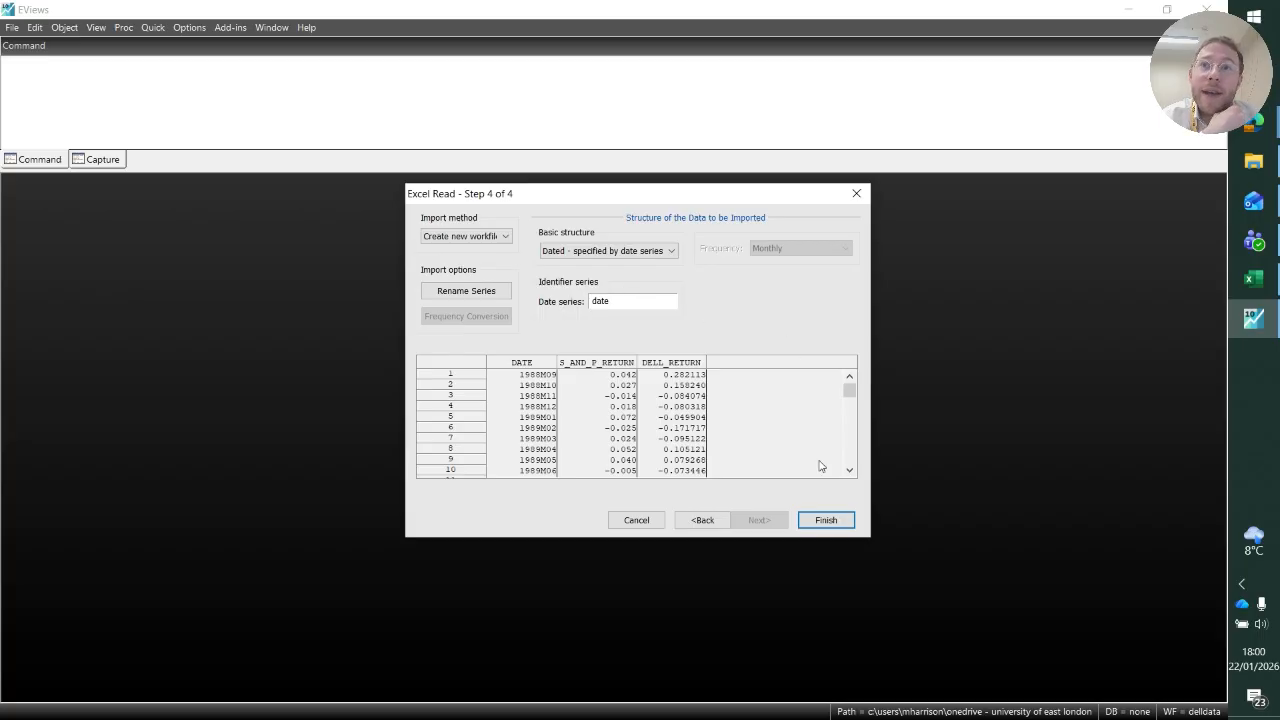
{"action": "left_click", "coordinate": [827, 519]}
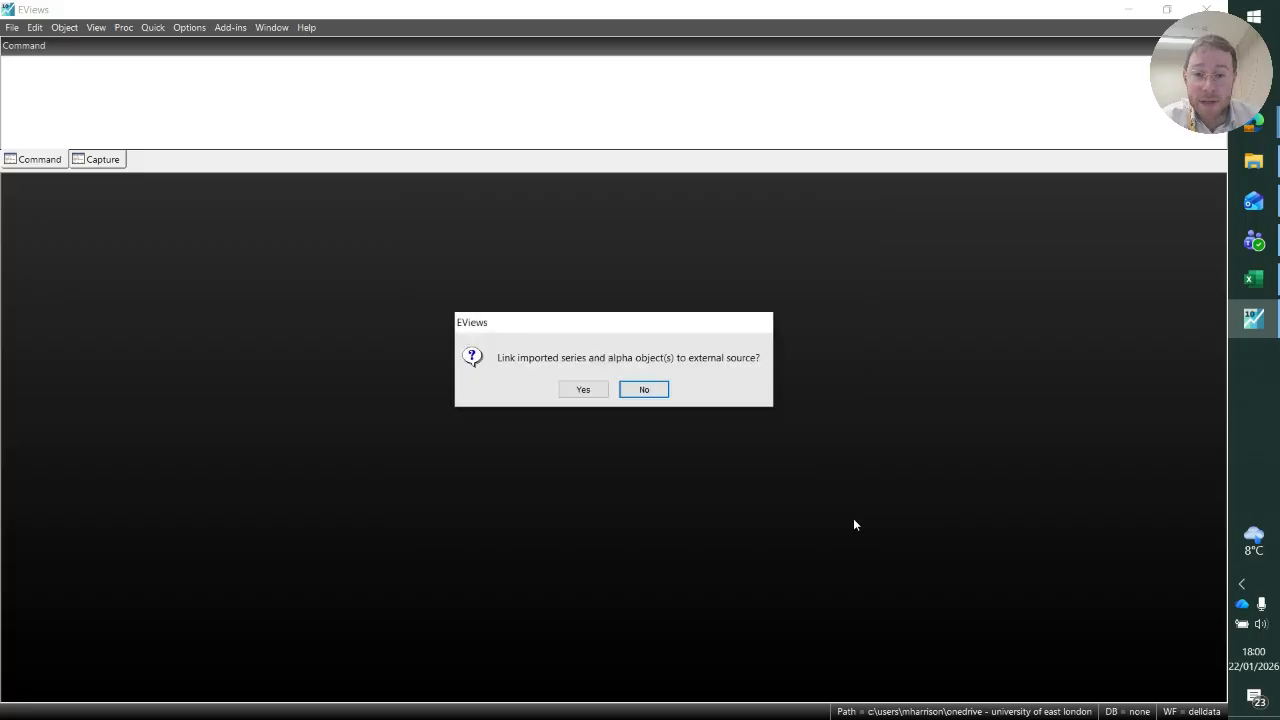
{"action": "key", "text": "Return"}
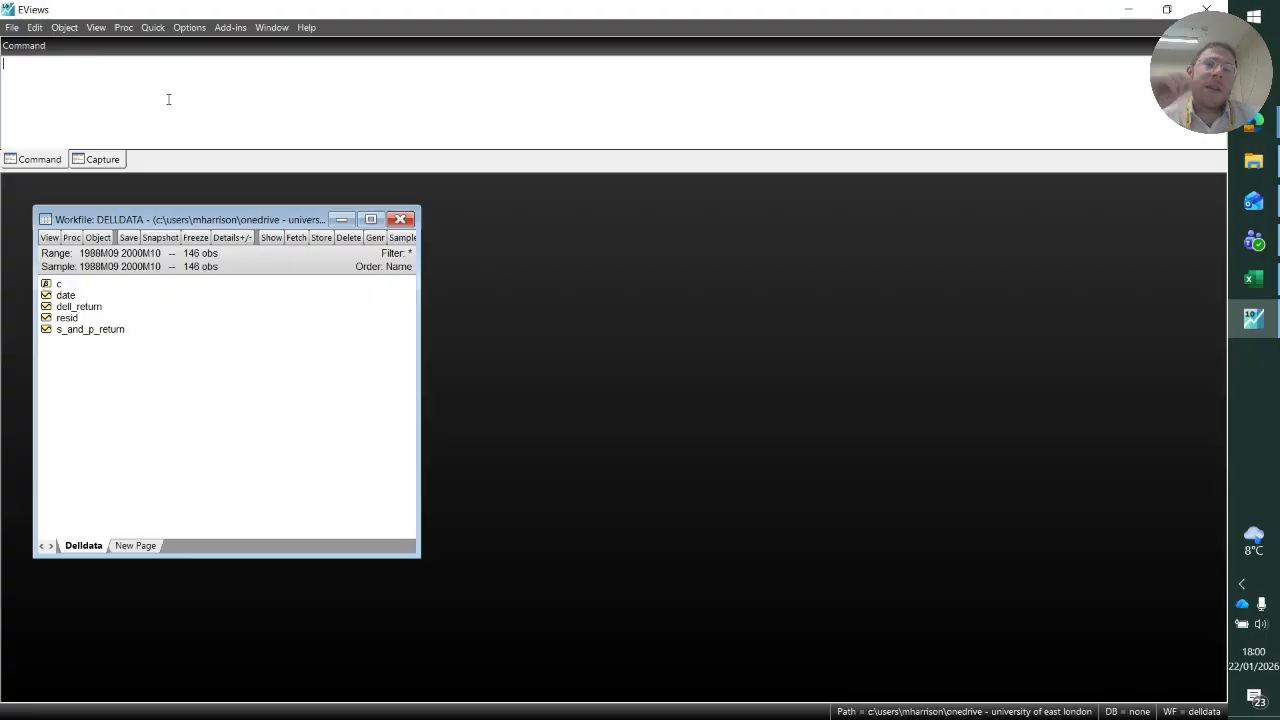
Start a new equation estimation and enter dell_return as the dependent variable in the equation specification.
{"action": "left_click", "coordinate": [152, 29]}
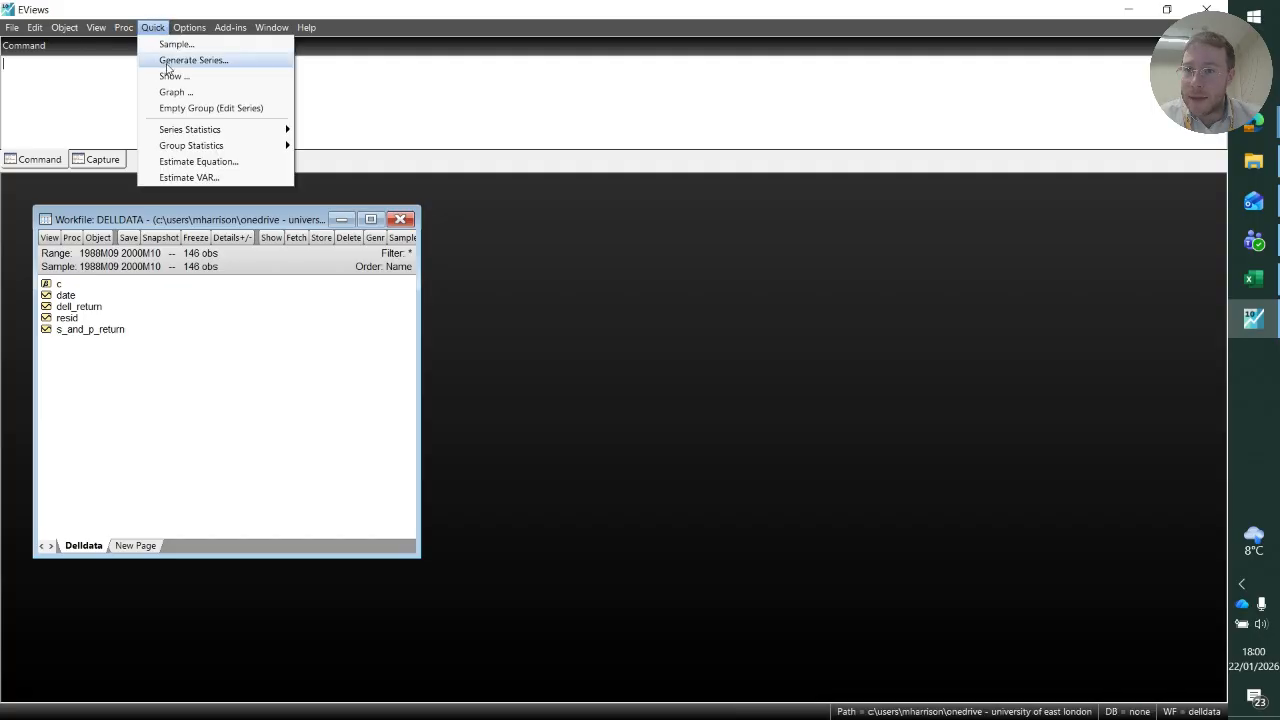
{"action": "left_click", "coordinate": [228, 163]}
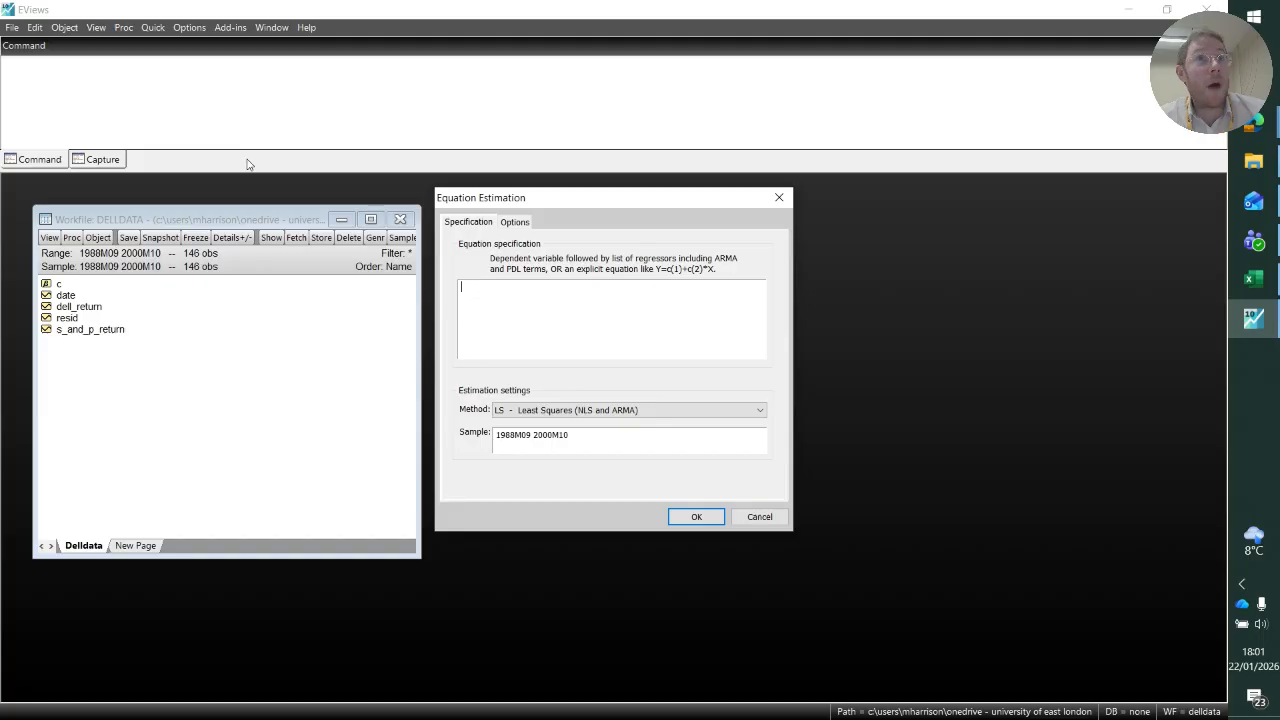
{"action": "type", "text": "d"}
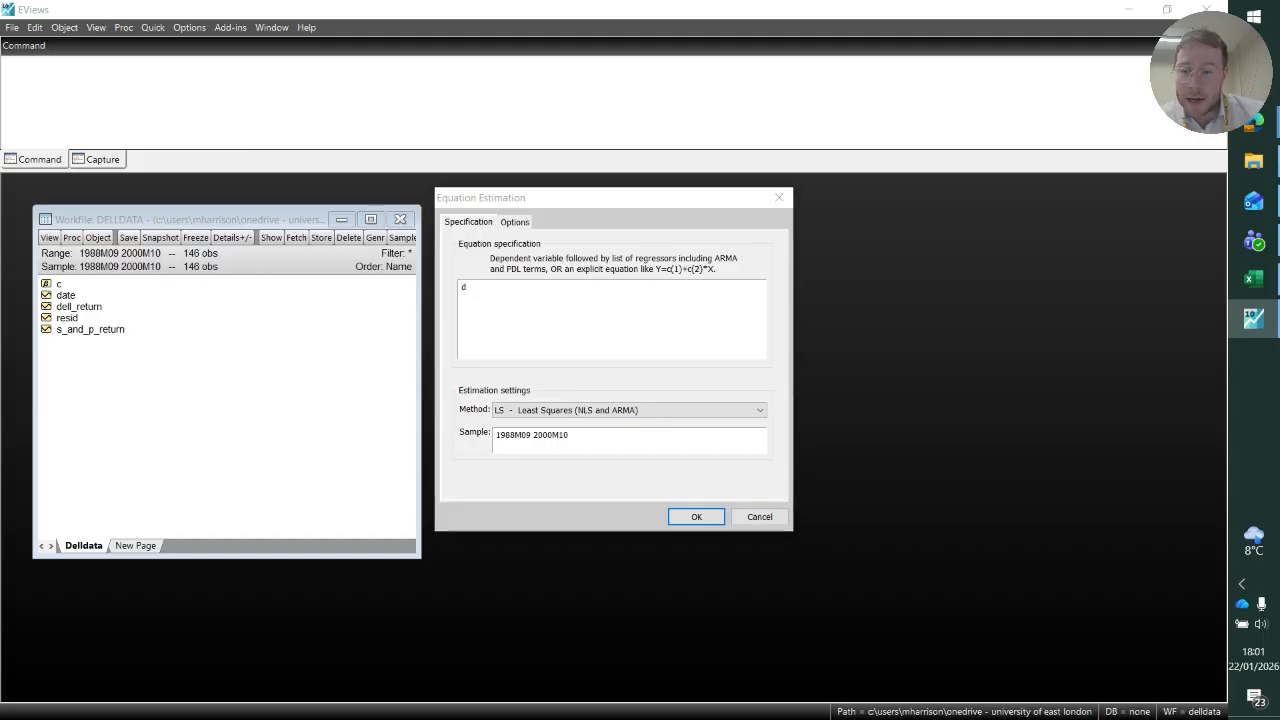
{"action": "type", "text": "ell"}
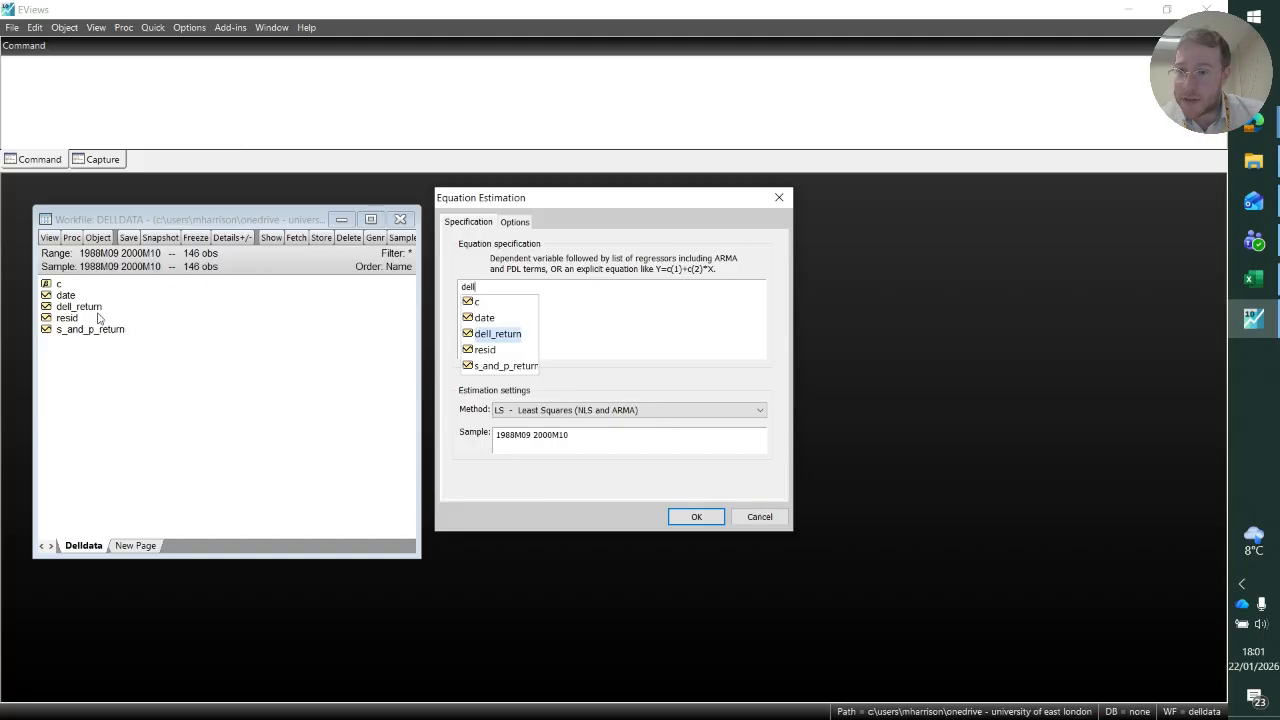
{"action": "key", "text": "ctrl"}
{"action": "key", "text": "ctrl"}
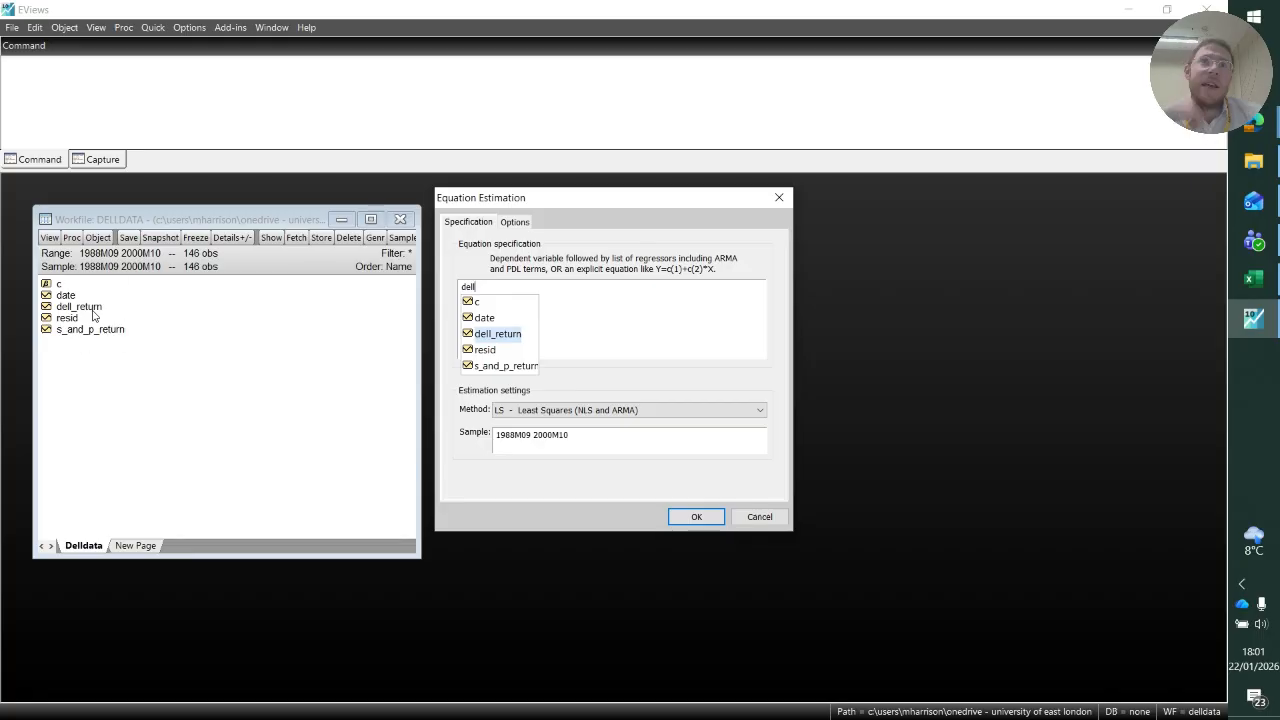
{"action": "left_click", "coordinate": [503, 334]}
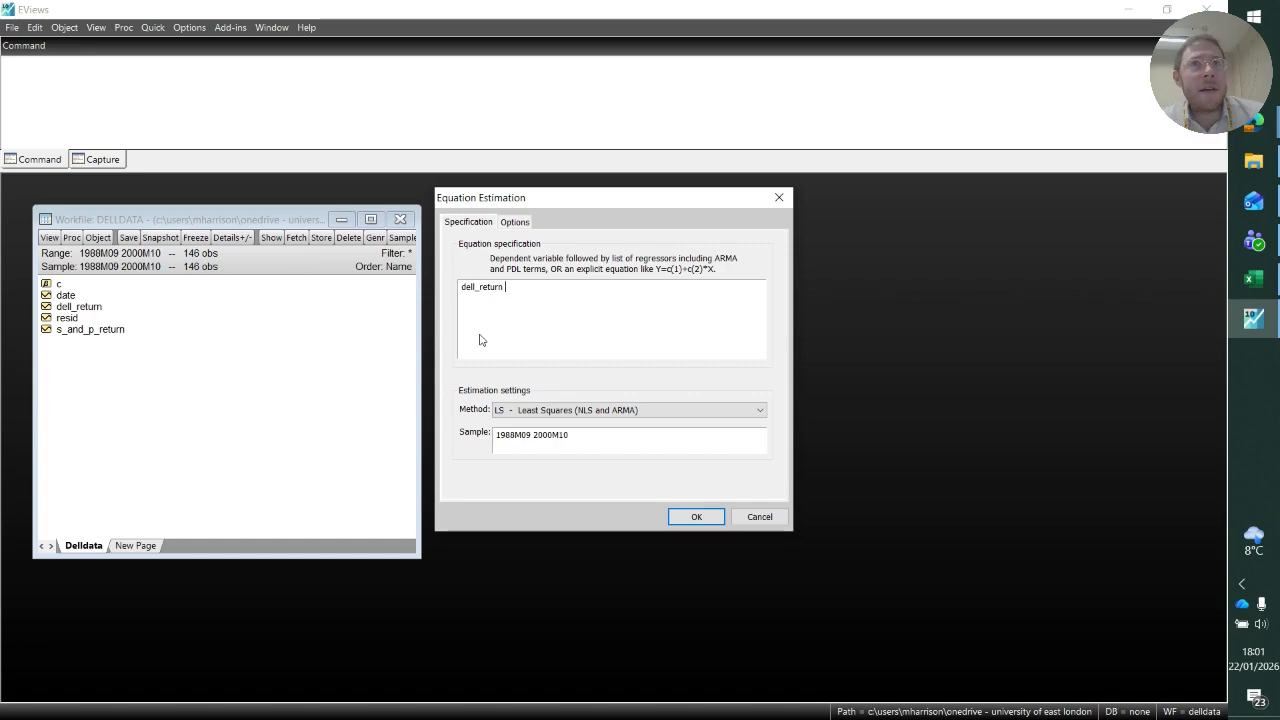
Add the constant c and s_and_p_return as regressors, and estimate the equation by Least Squares over the 1988M09 2000M10 sample.
{"action": "type", "text": "c"}
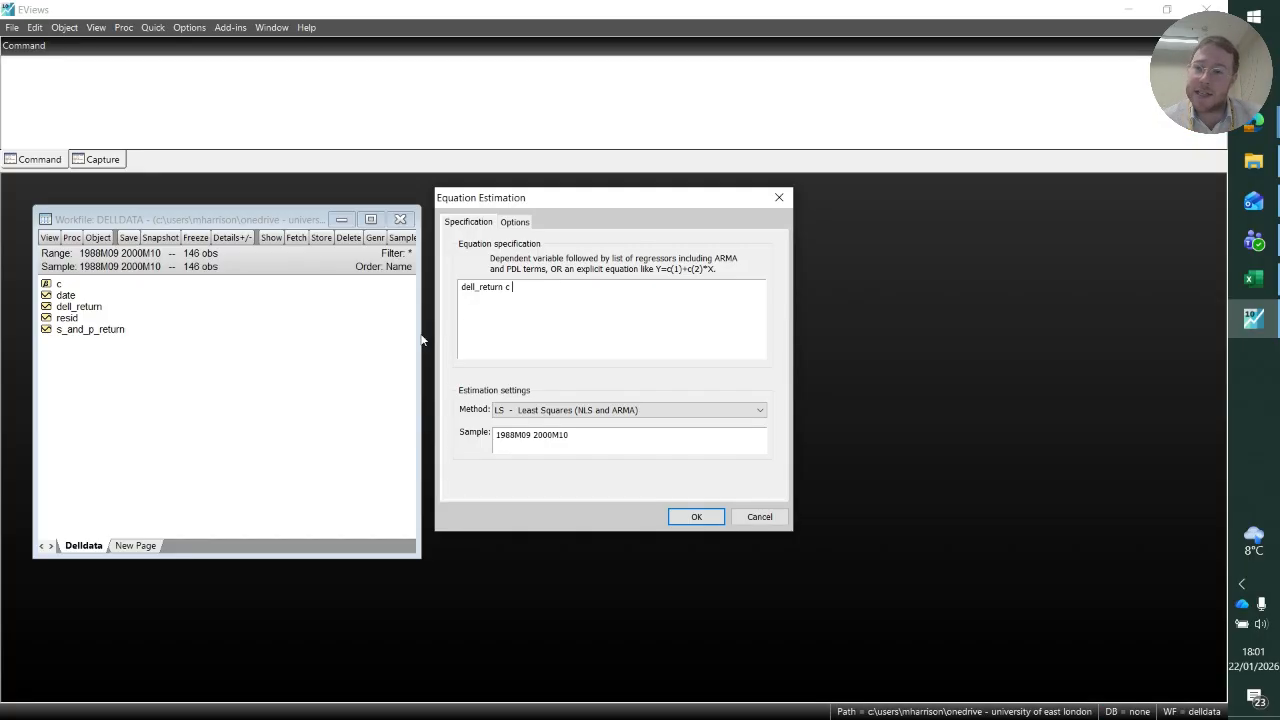
{"action": "left_click", "coordinate": [116, 336]}
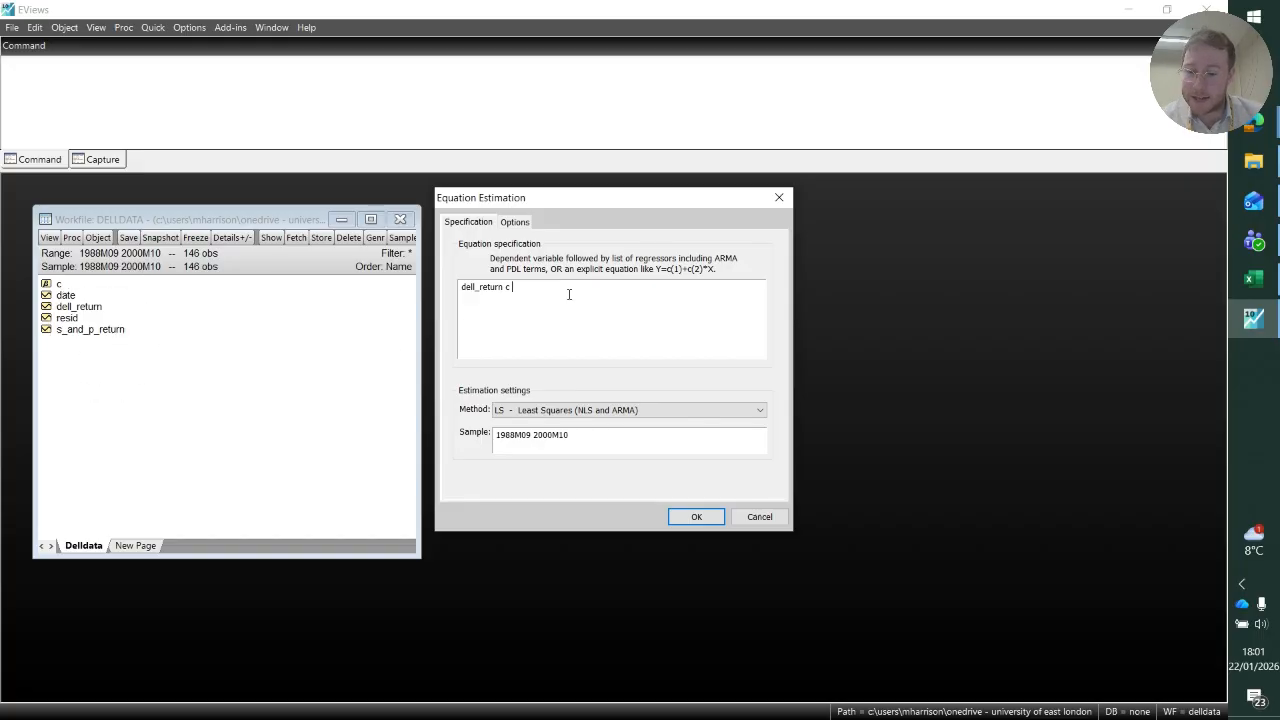
{"action": "type", "text": "s_and_"}
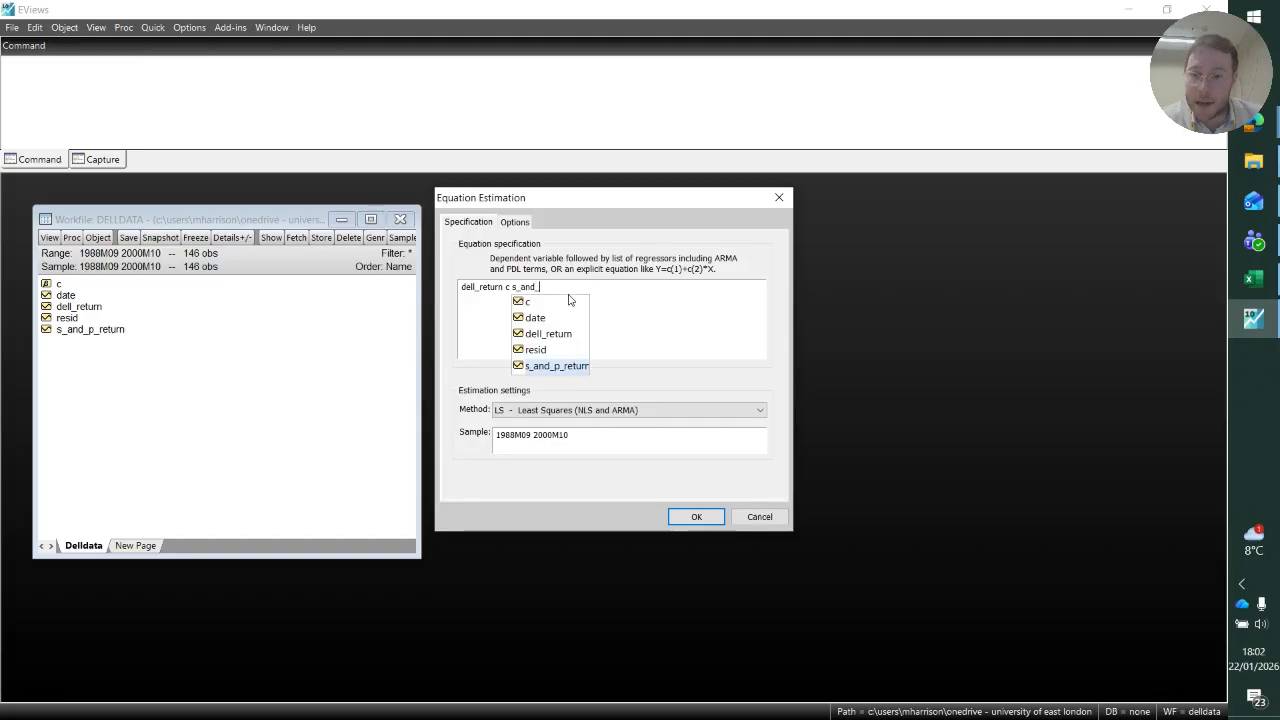
{"action": "key", "text": "Return"}
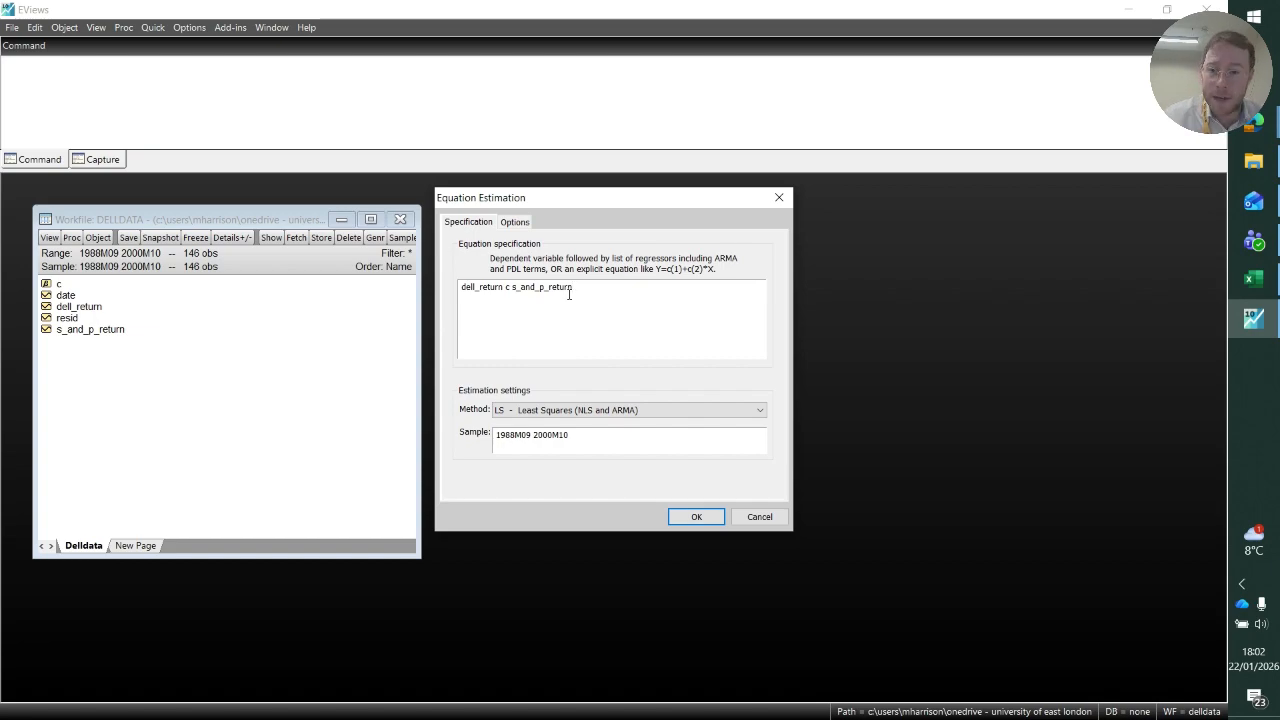
{"action": "left_click", "coordinate": [545, 415]}
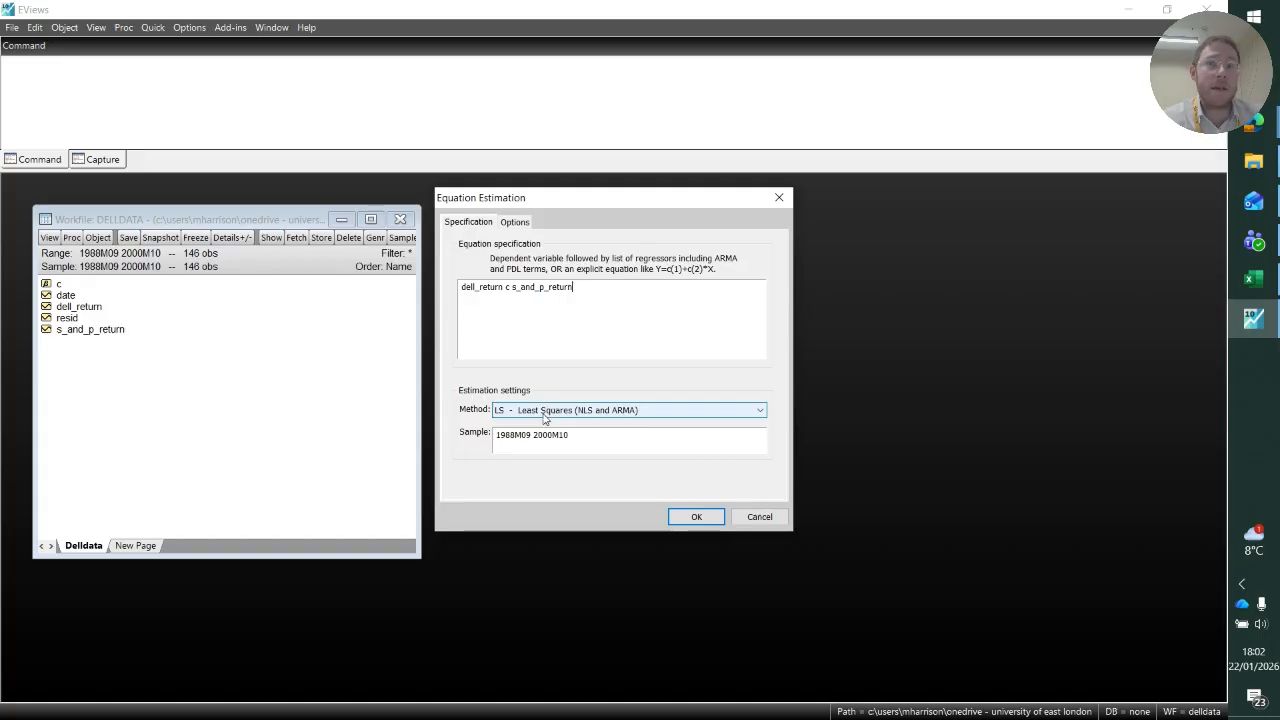
{"action": "left_click", "coordinate": [696, 517]}
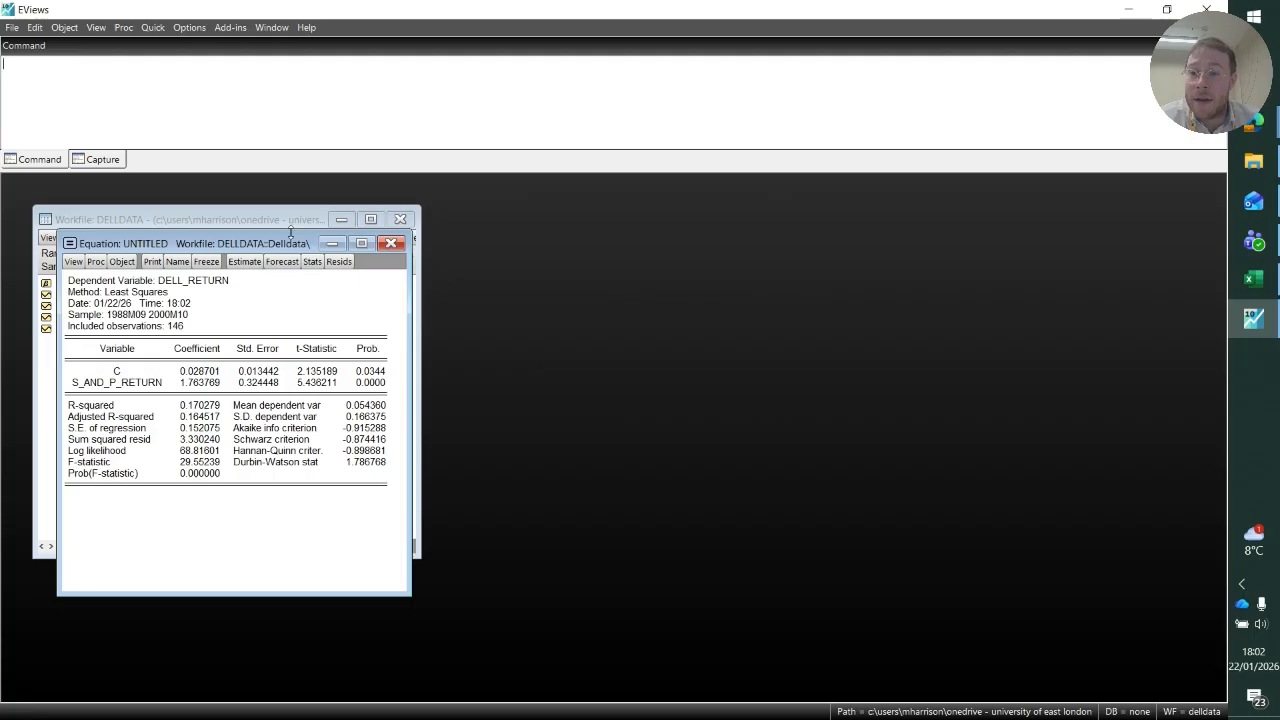
Place the equation output beside the workfile window and name the equation beta.
{"action": "left_click_drag", "start_coordinate": [286, 248], "coordinate": [717, 230]}
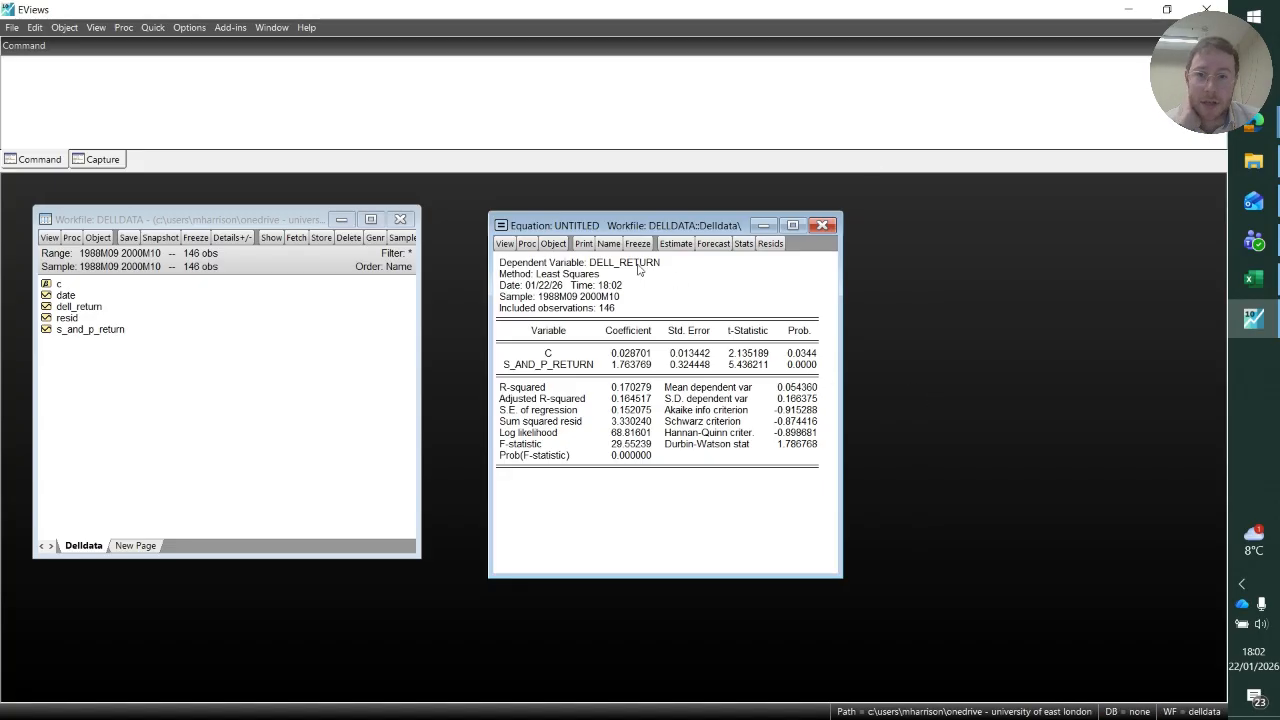
{"action": "left_click", "coordinate": [608, 245]}
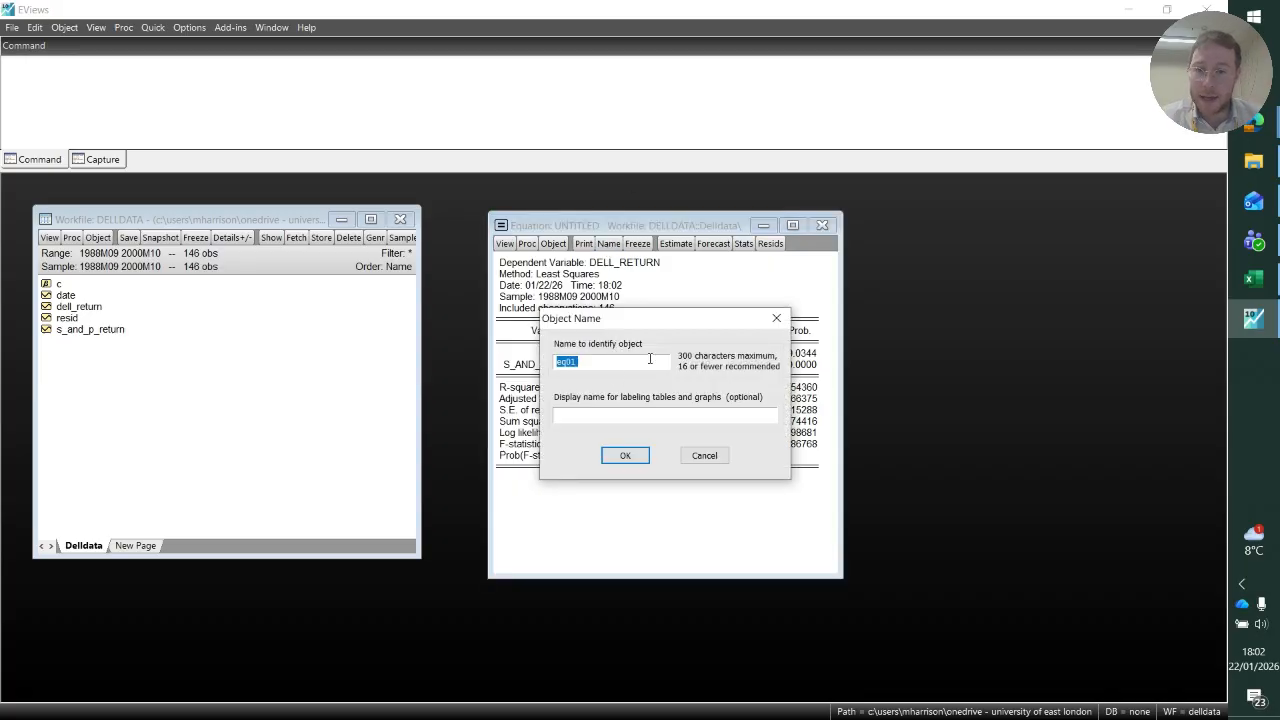
{"action": "type", "text": "eta"}
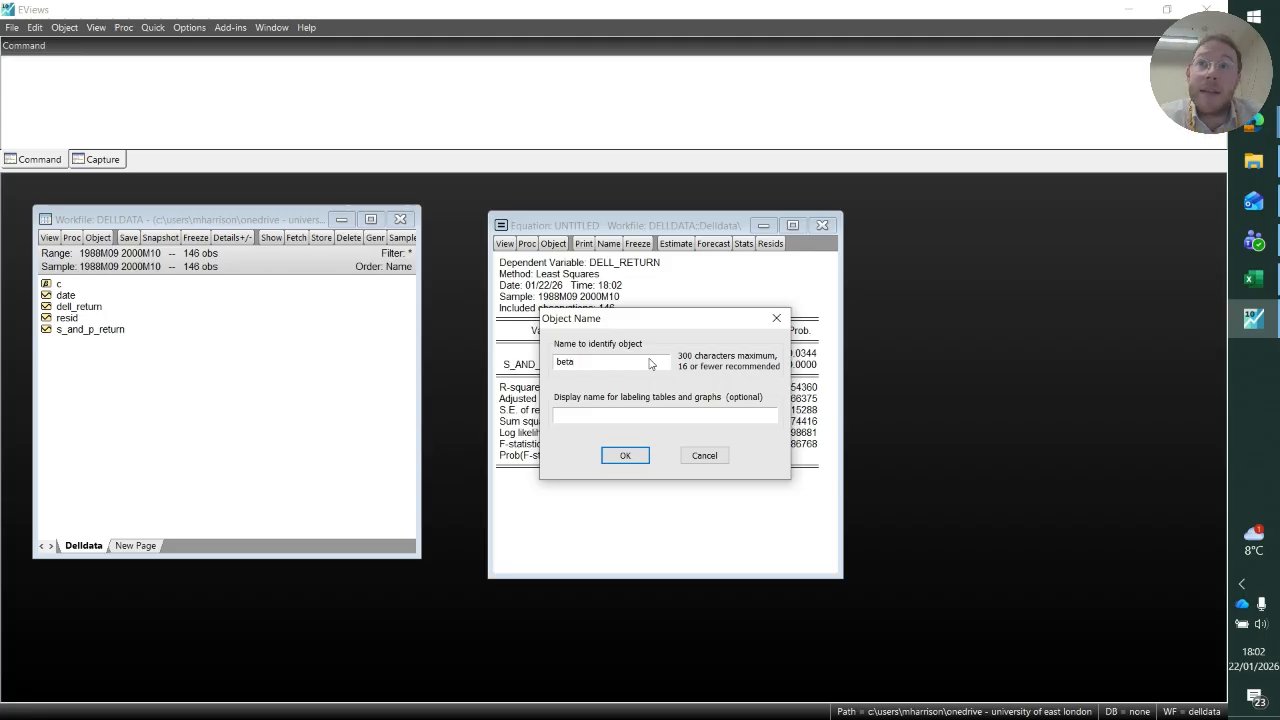
{"action": "left_click", "coordinate": [625, 455]}
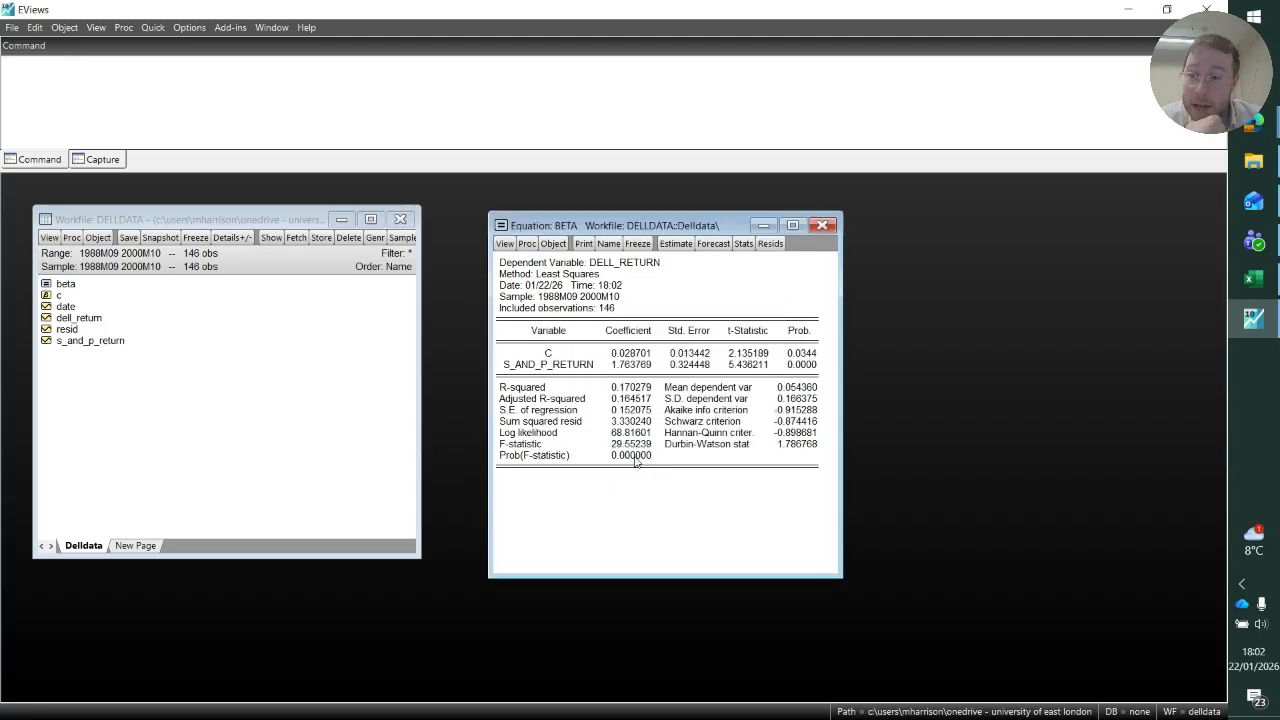
Close the equation window, reopen the saved beta equation from the workfile, and place it beside the workfile window.
{"action": "left_click", "coordinate": [72, 289]}
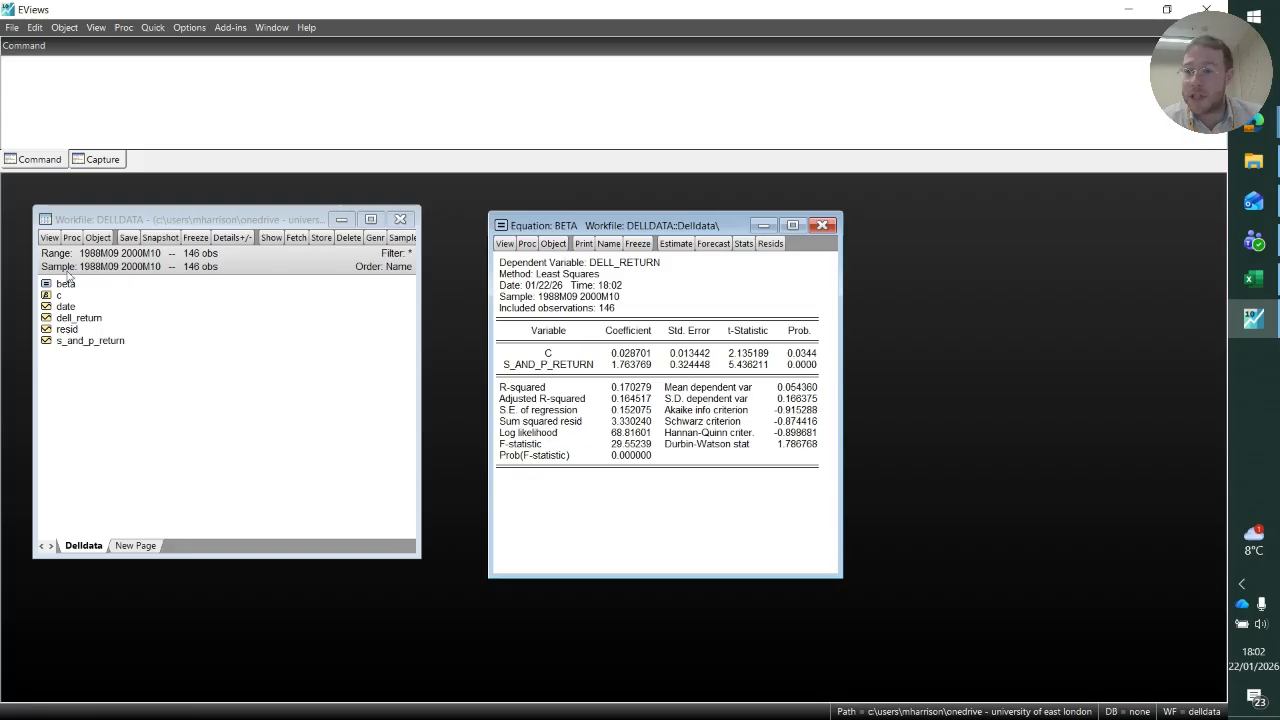
{"action": "left_click", "coordinate": [823, 226]}
{"action": "double_click", "coordinate": [68, 284]}
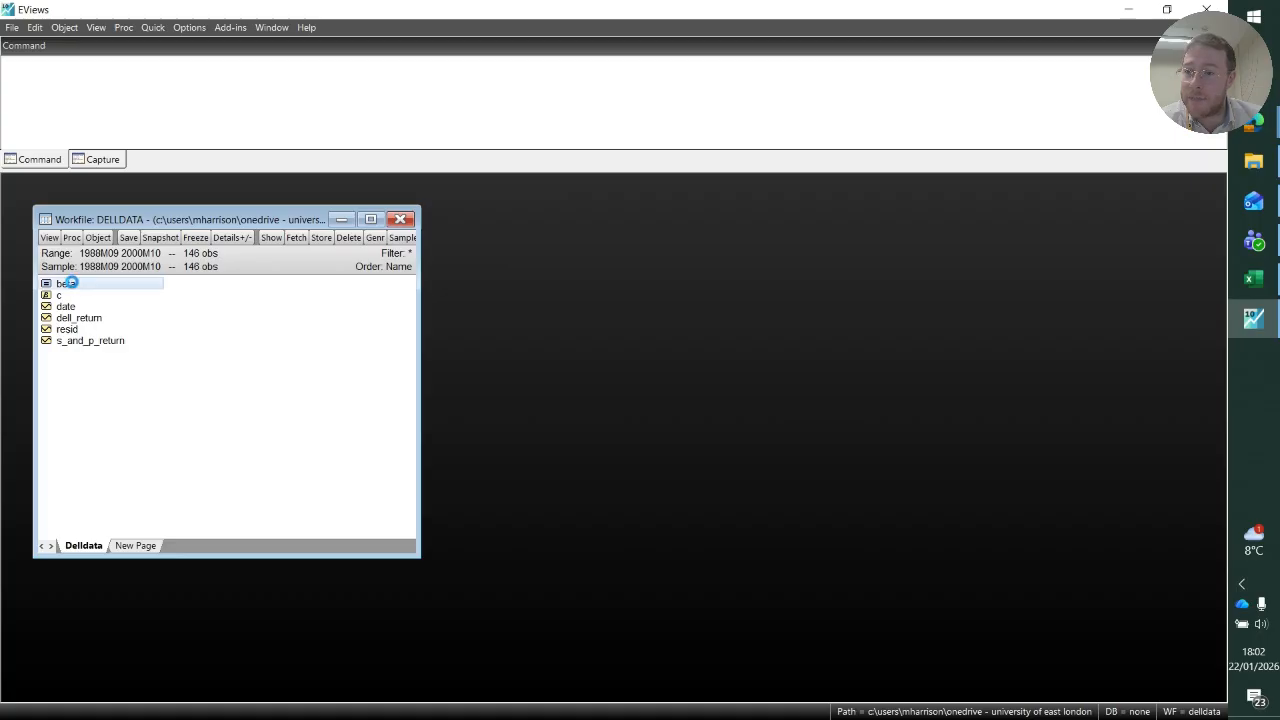
{"action": "left_click_drag", "start_coordinate": [318, 273], "coordinate": [750, 228]}
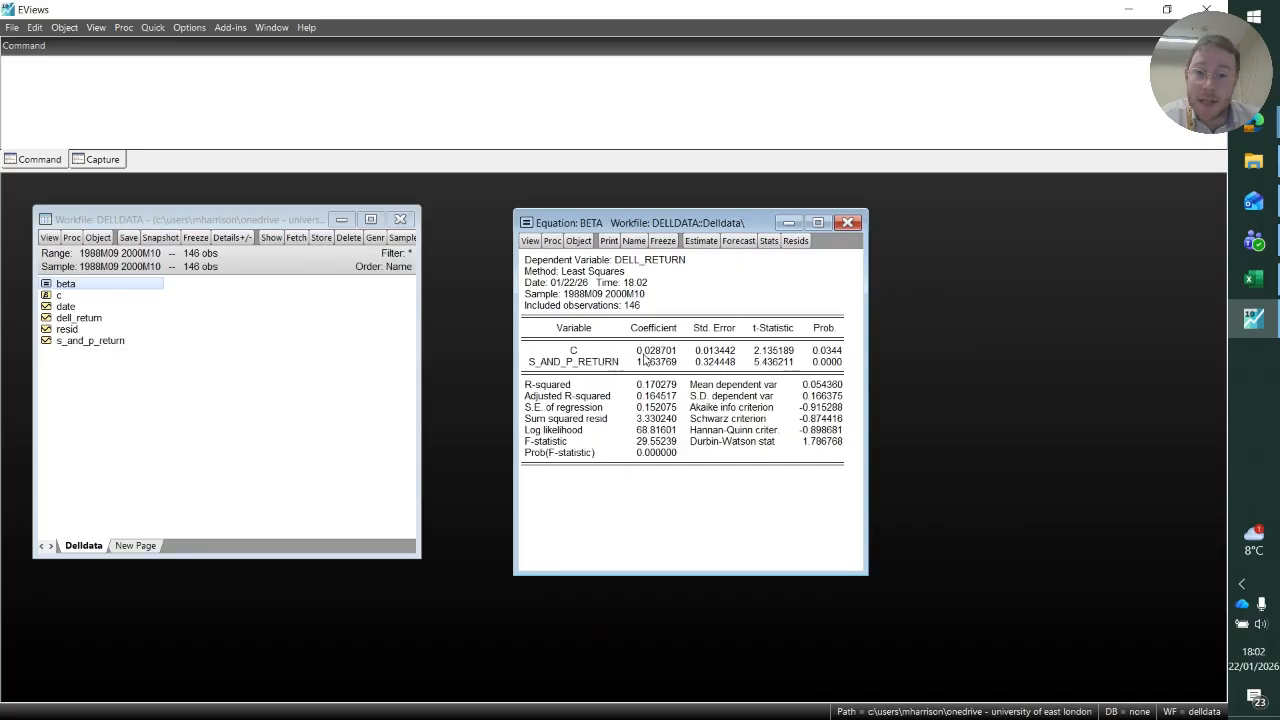
Examine the beta equation's coefficients, probabilities, R-squared values, F-statistic and Durbin-Watson statistic.
{"action": "left_click", "coordinate": [652, 350]}
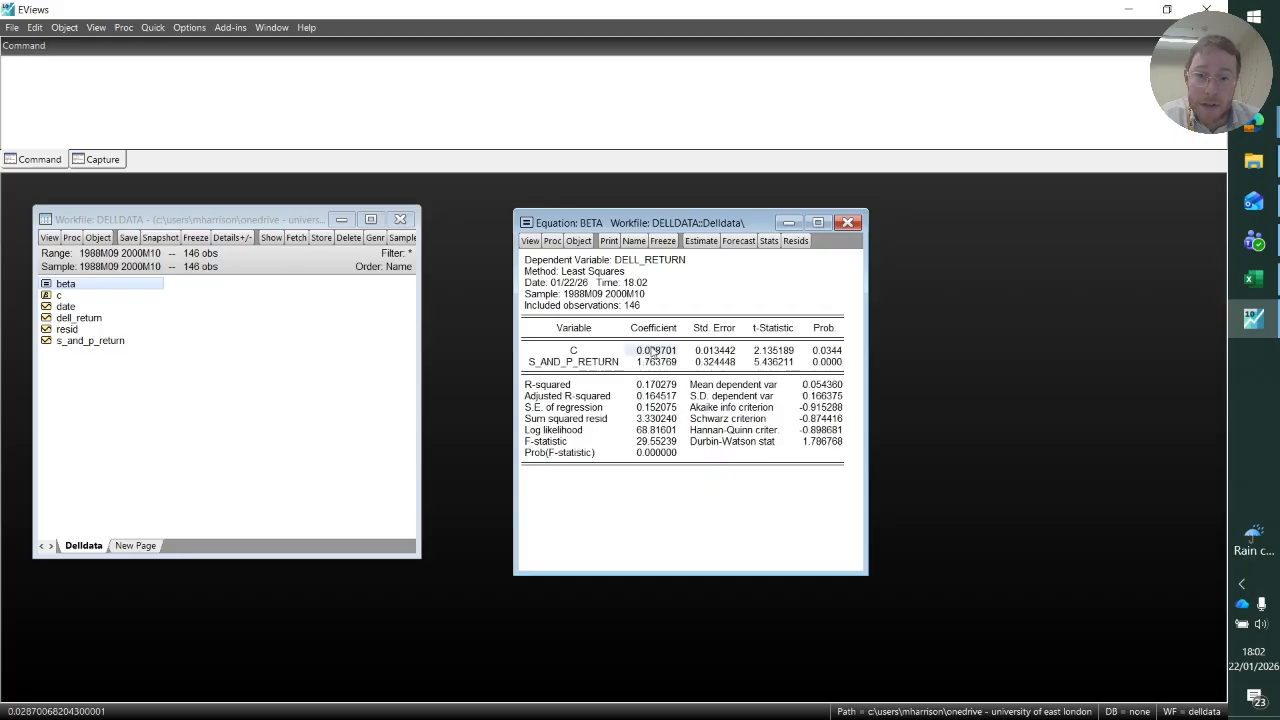
{"action": "left_click", "coordinate": [659, 363]}
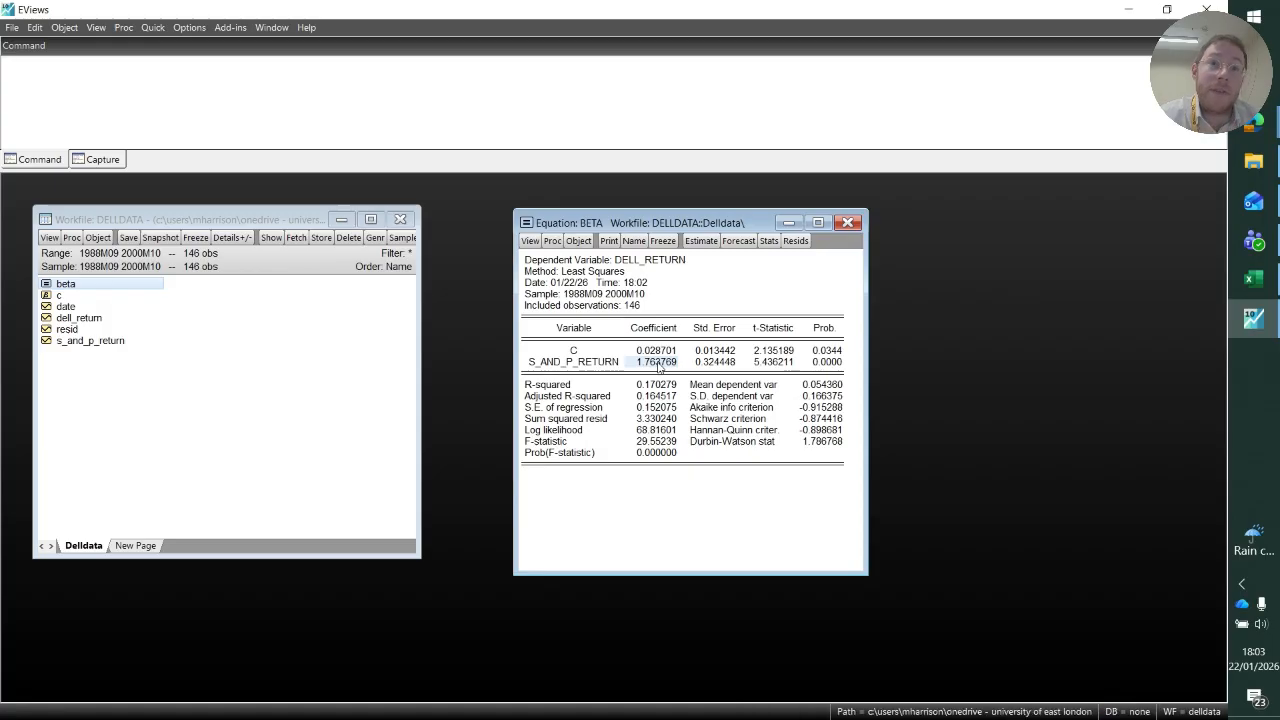
{"action": "left_click_drag", "start_coordinate": [770, 351], "coordinate": [831, 366]}
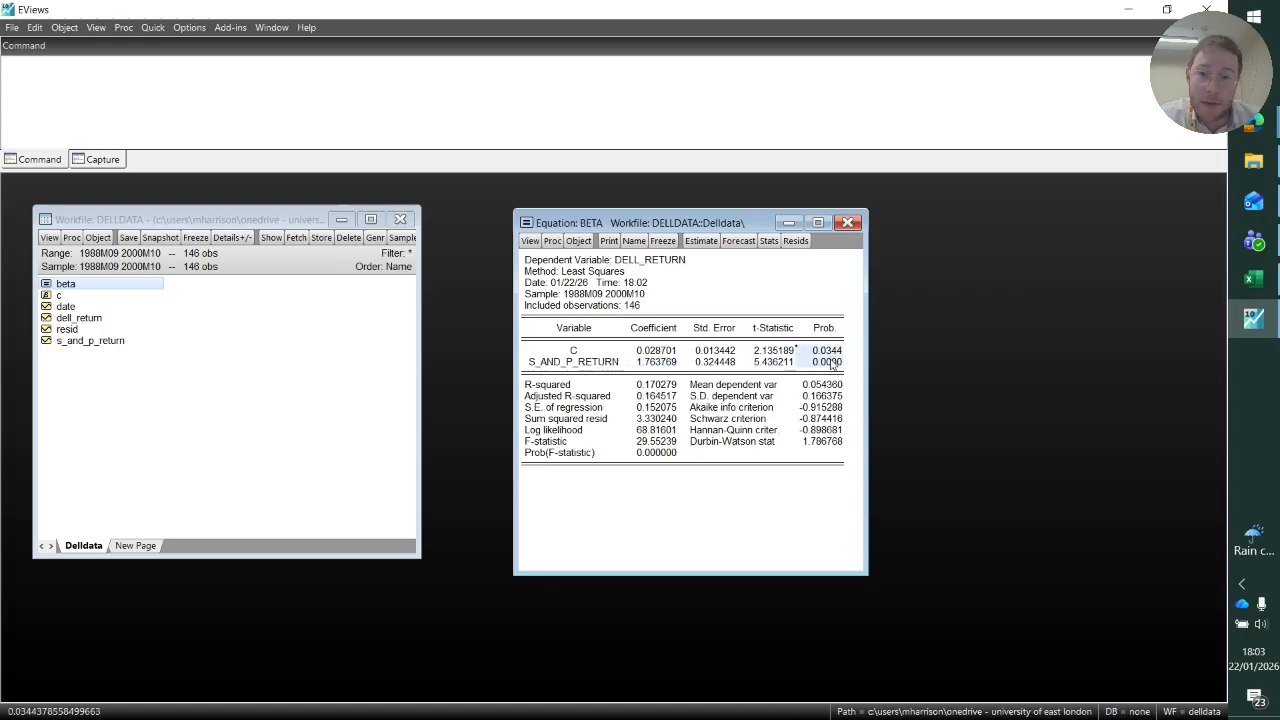
{"action": "left_click_drag", "start_coordinate": [570, 389], "coordinate": [664, 402]}
{"action": "left_click", "coordinate": [542, 444]}
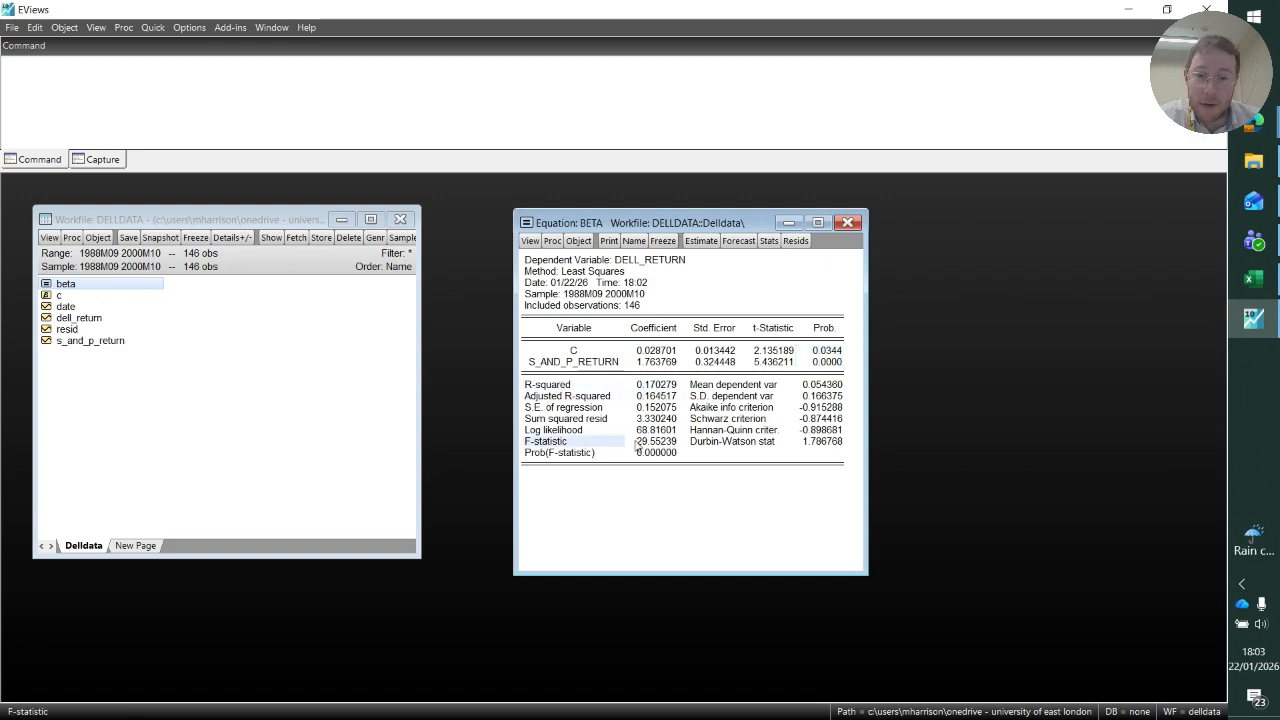
{"action": "left_click_drag", "start_coordinate": [637, 446], "coordinate": [818, 447]}
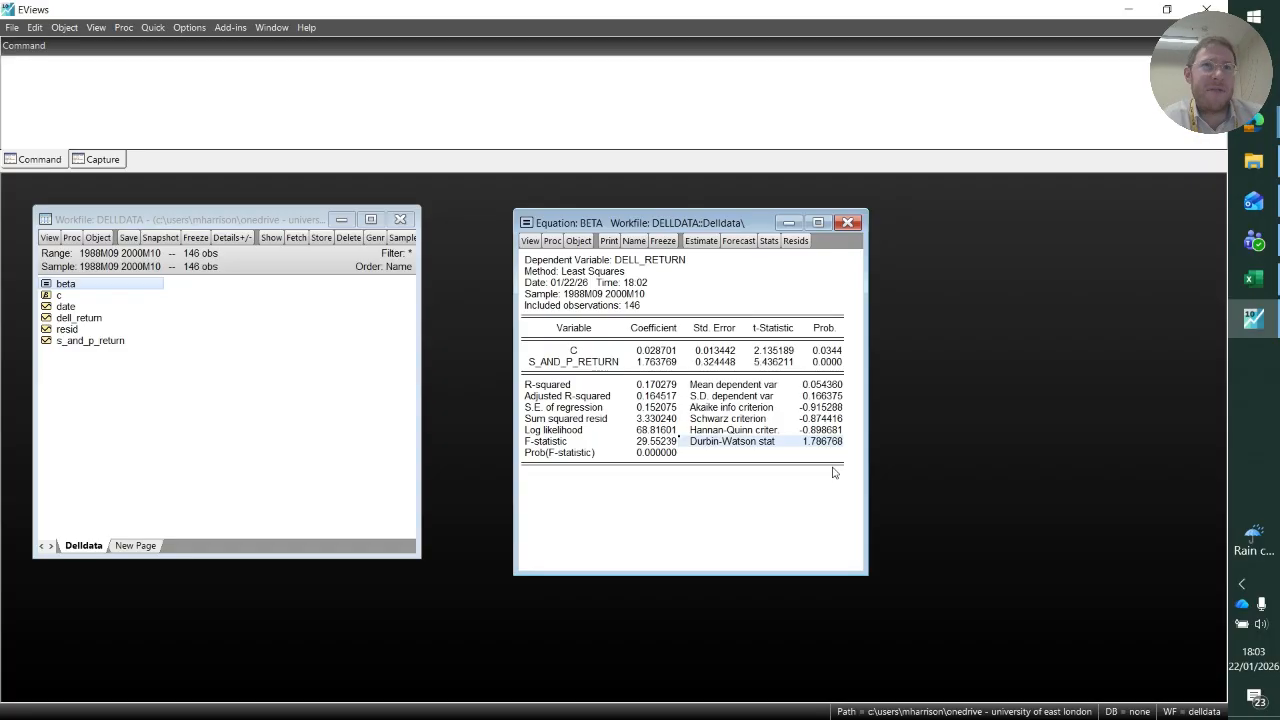
Review the residual diagnostics available for the beta equation without running any, and select the whole regression output table.
{"action": "left_click", "coordinate": [530, 240]}
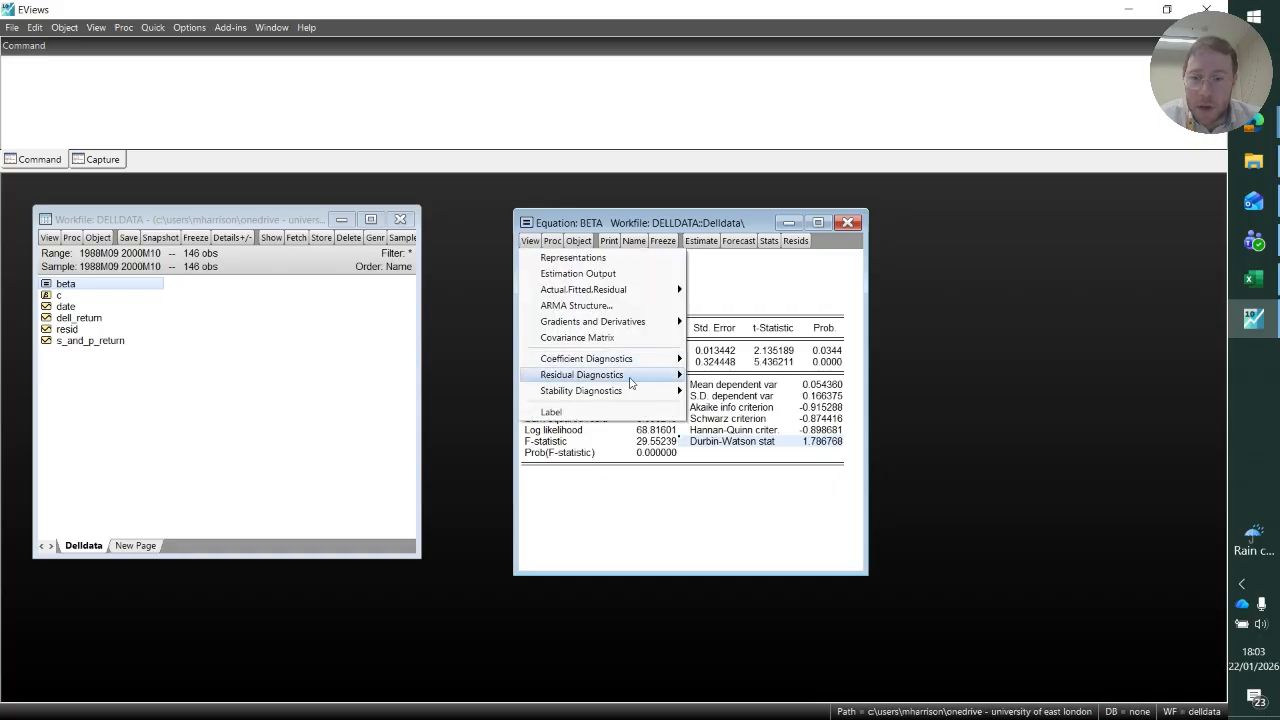
{"action": "mouse_move", "coordinate": [630, 378]}
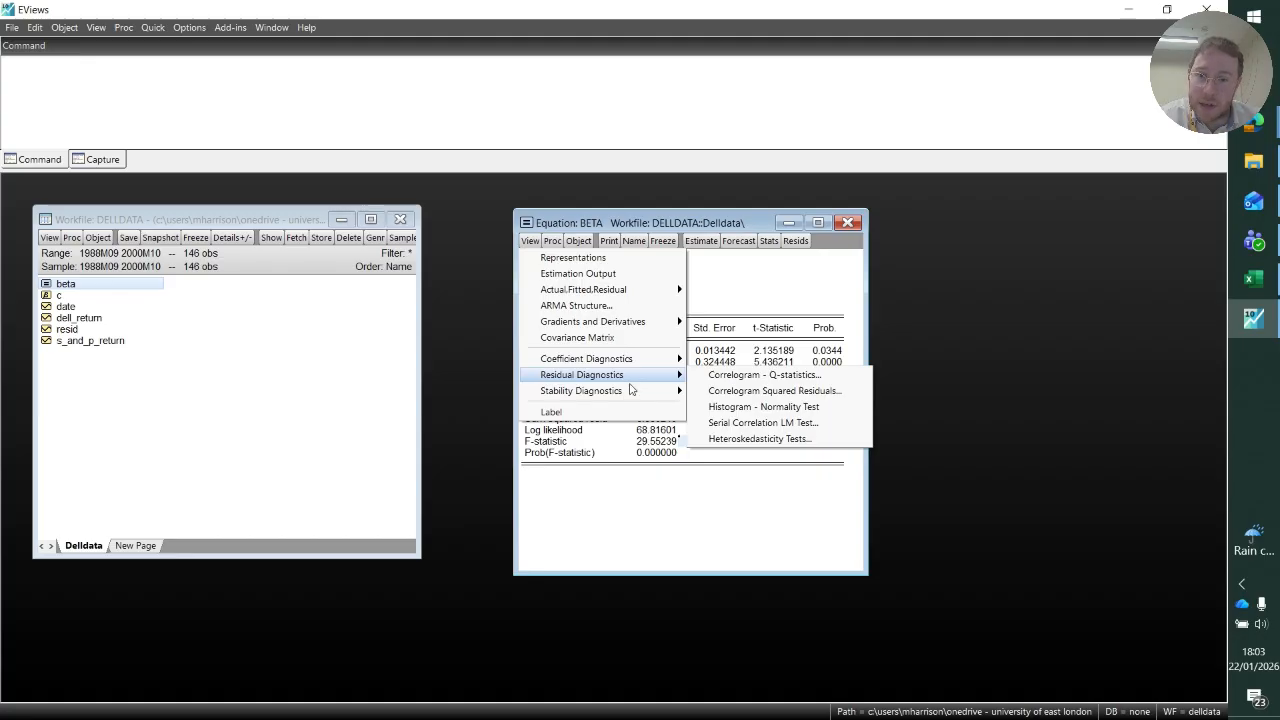
{"action": "left_click", "coordinate": [657, 512]}
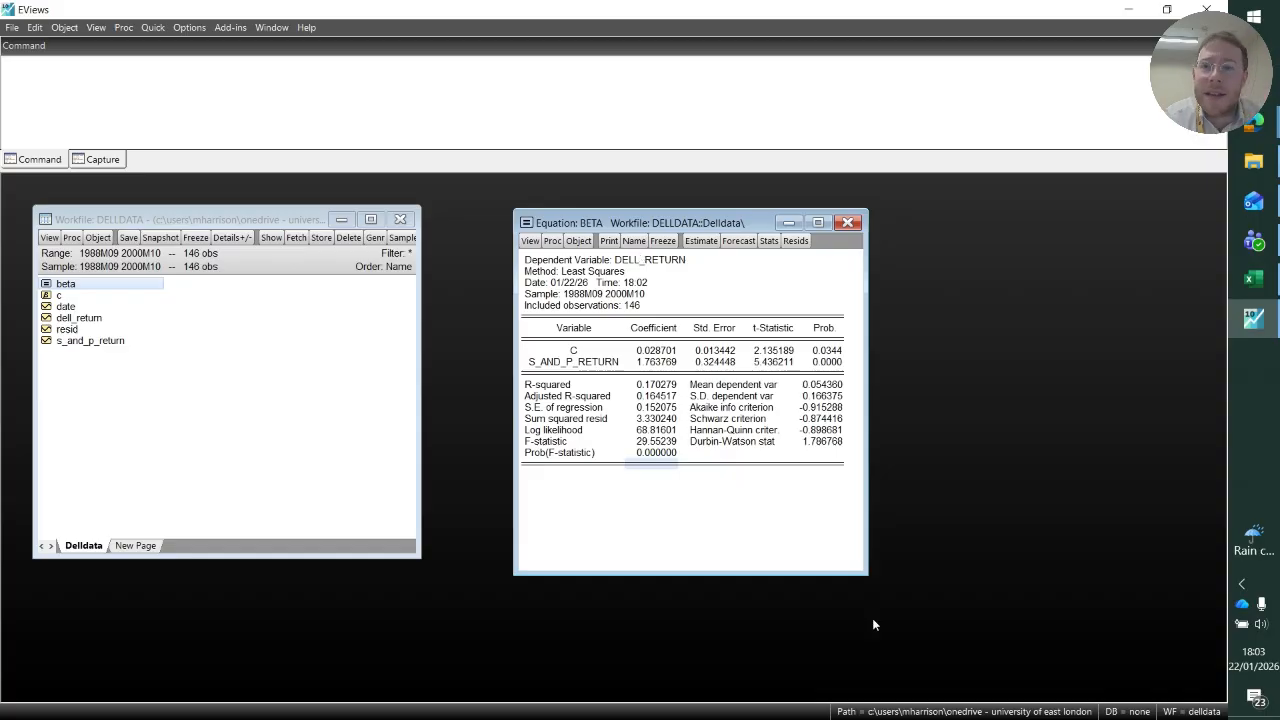
{"action": "left_click_drag", "start_coordinate": [533, 269], "coordinate": [840, 470]}
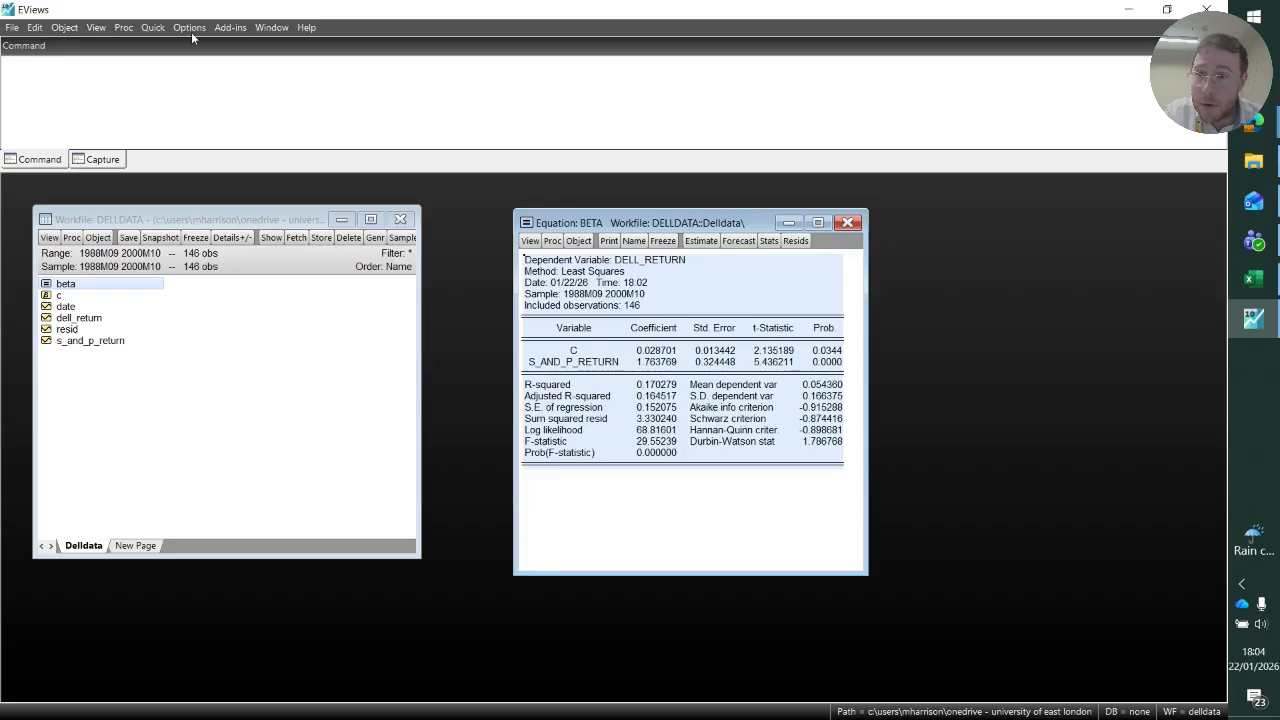
Check the file formats available for saving the delldata workfile, keep EViews Workfile (*.wf1), and leave without saving.
{"action": "left_click", "coordinate": [12, 28]}
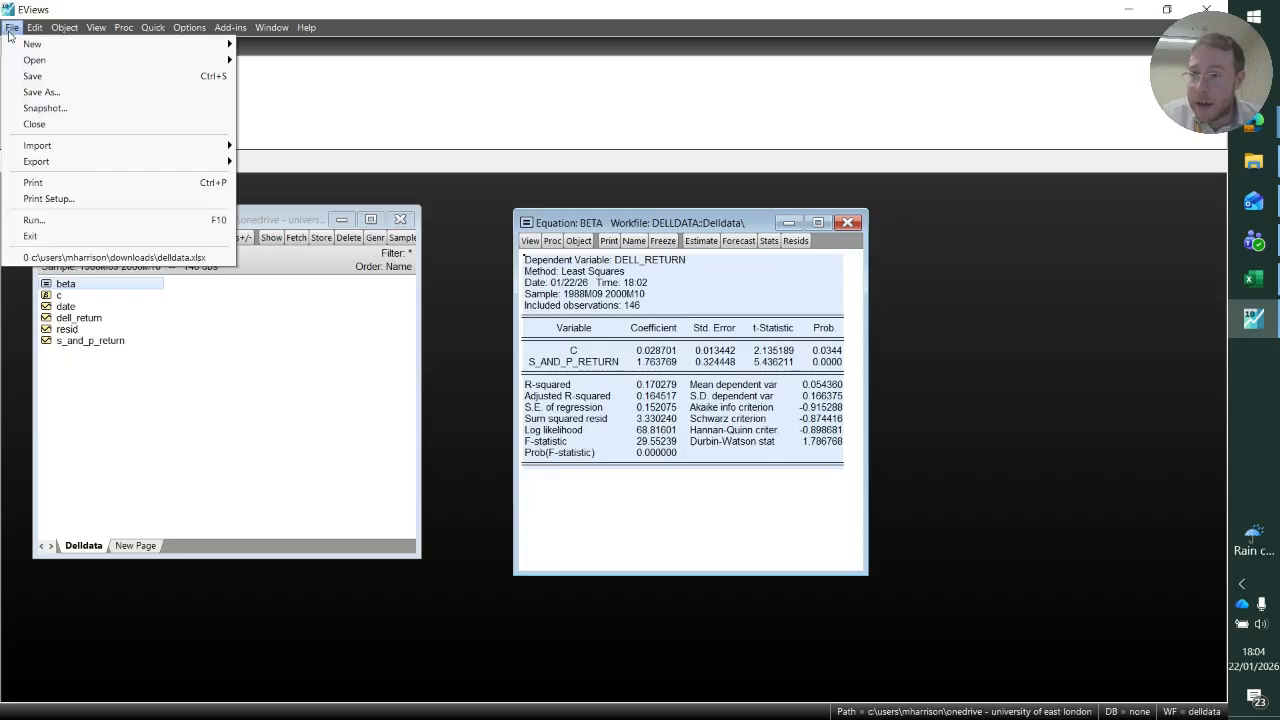
{"action": "left_click", "coordinate": [76, 104]}
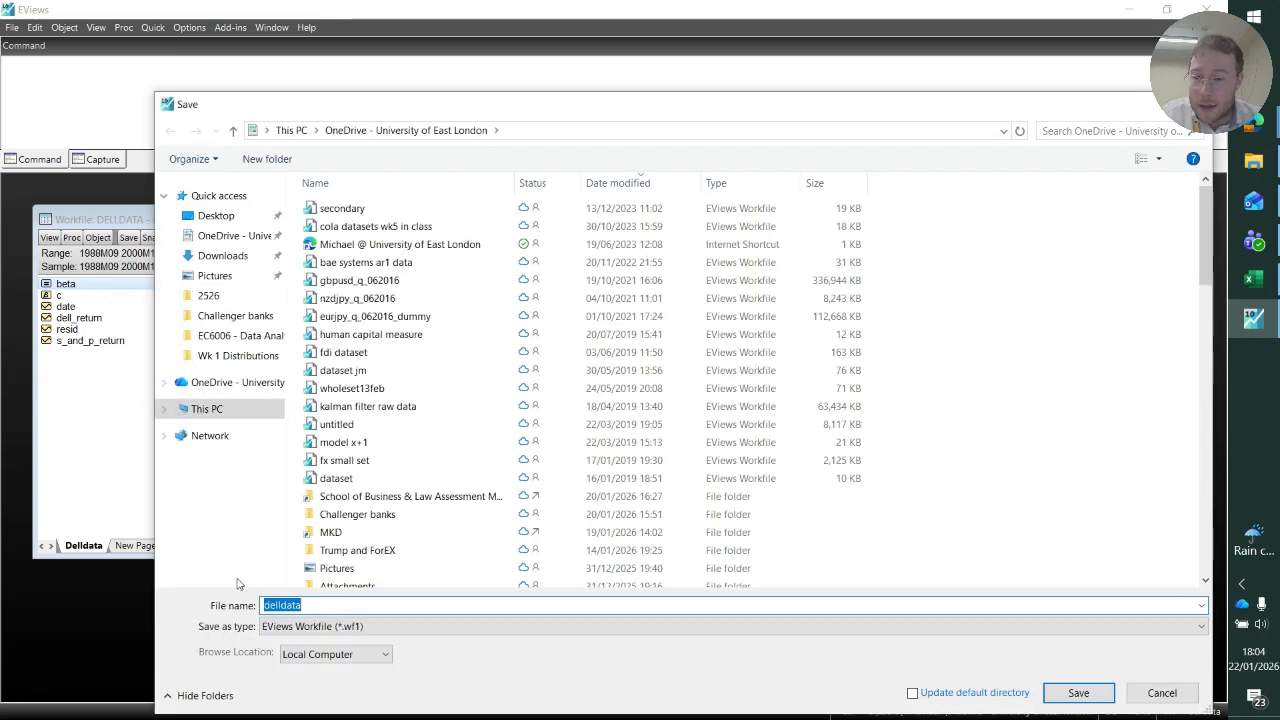
{"action": "left_click", "coordinate": [300, 630]}
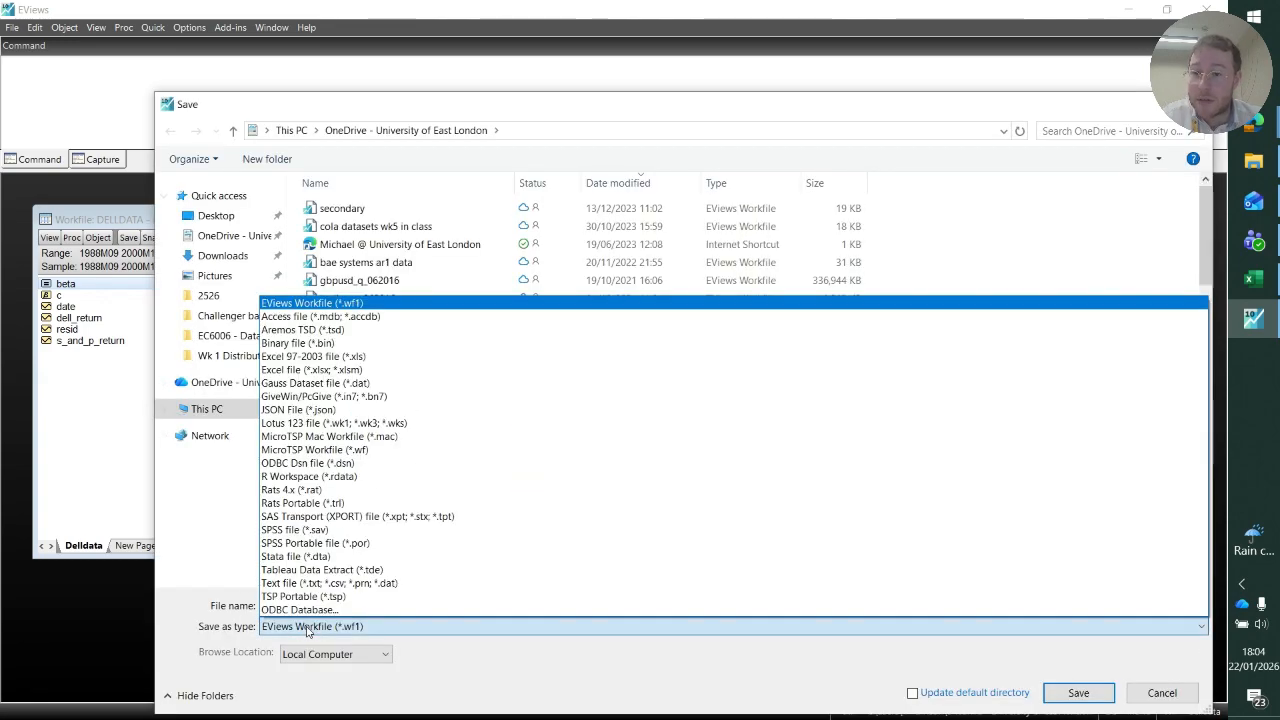
{"action": "left_click", "coordinate": [308, 630]}
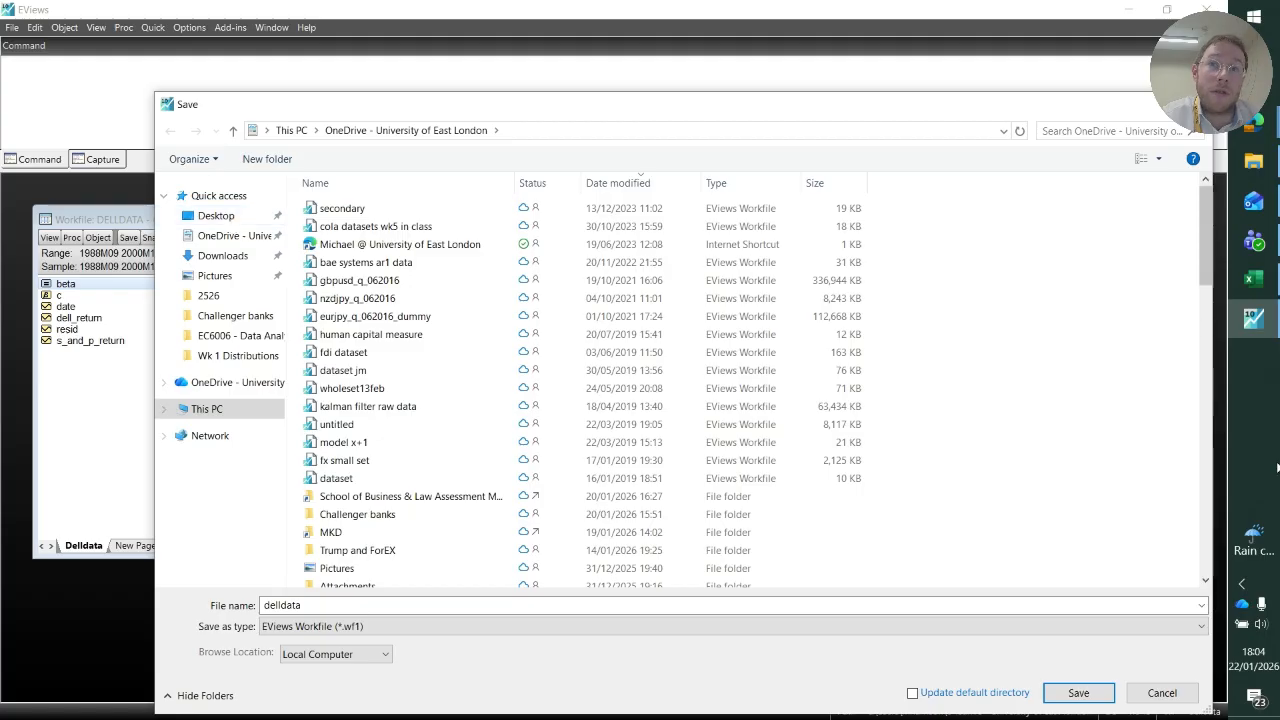
{"action": "left_click", "coordinate": [1165, 692]}
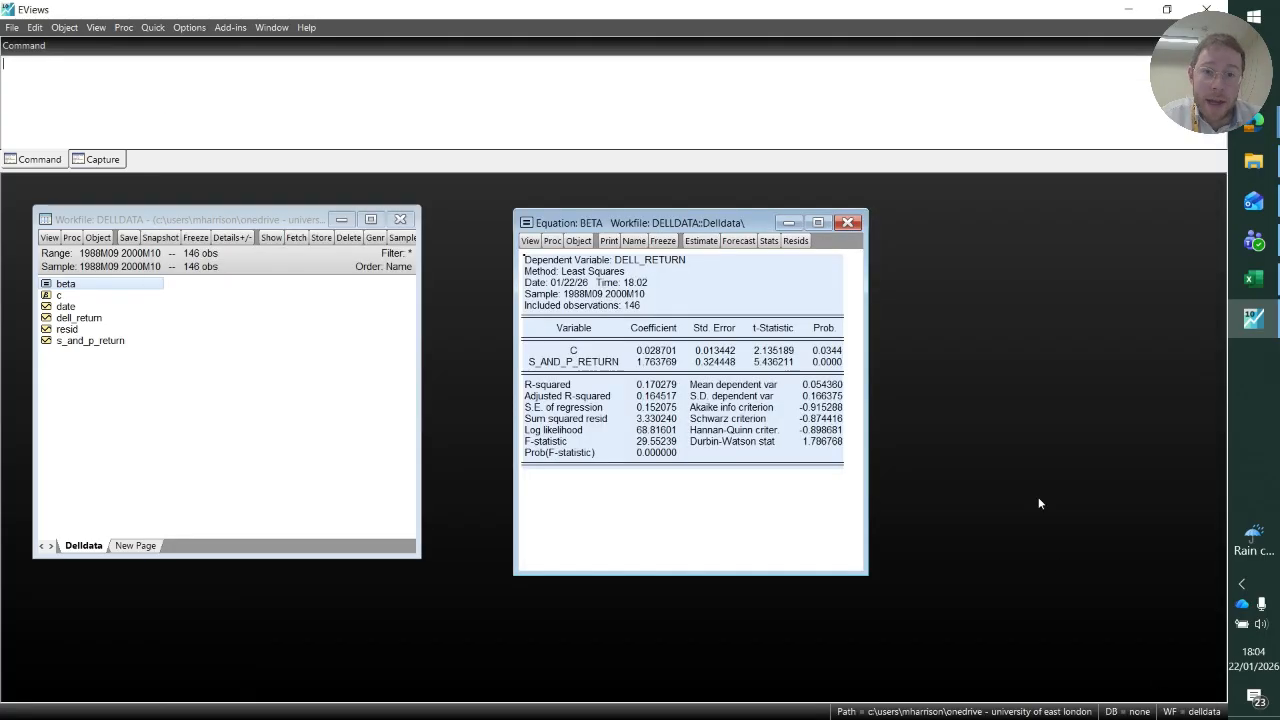